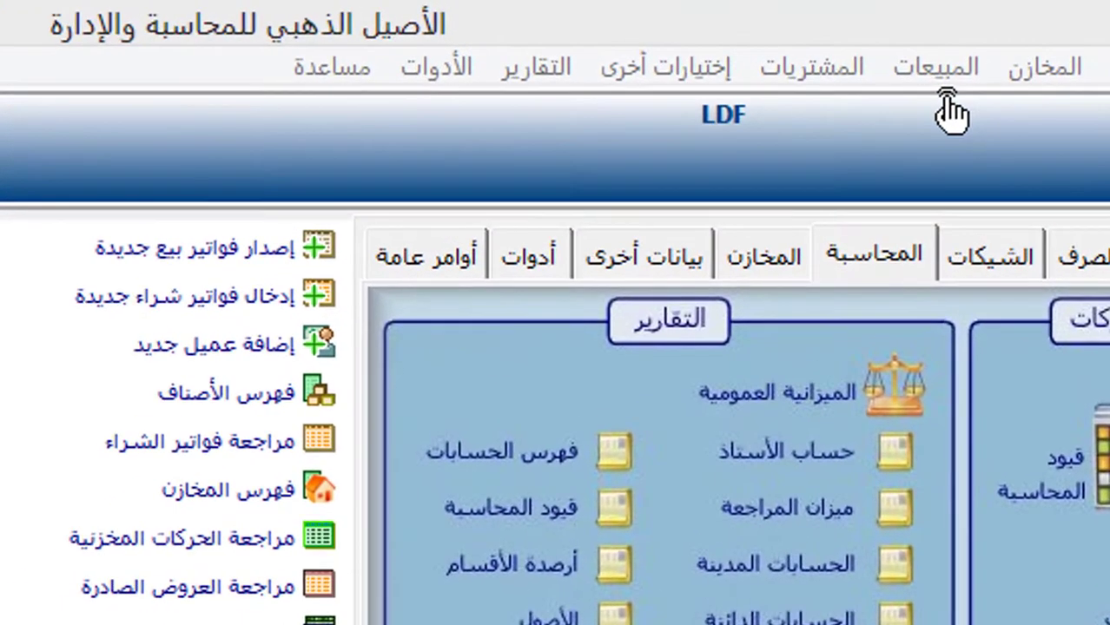
# Open a blank record for adding a new sales customer
pyautogui.click(955, 87)
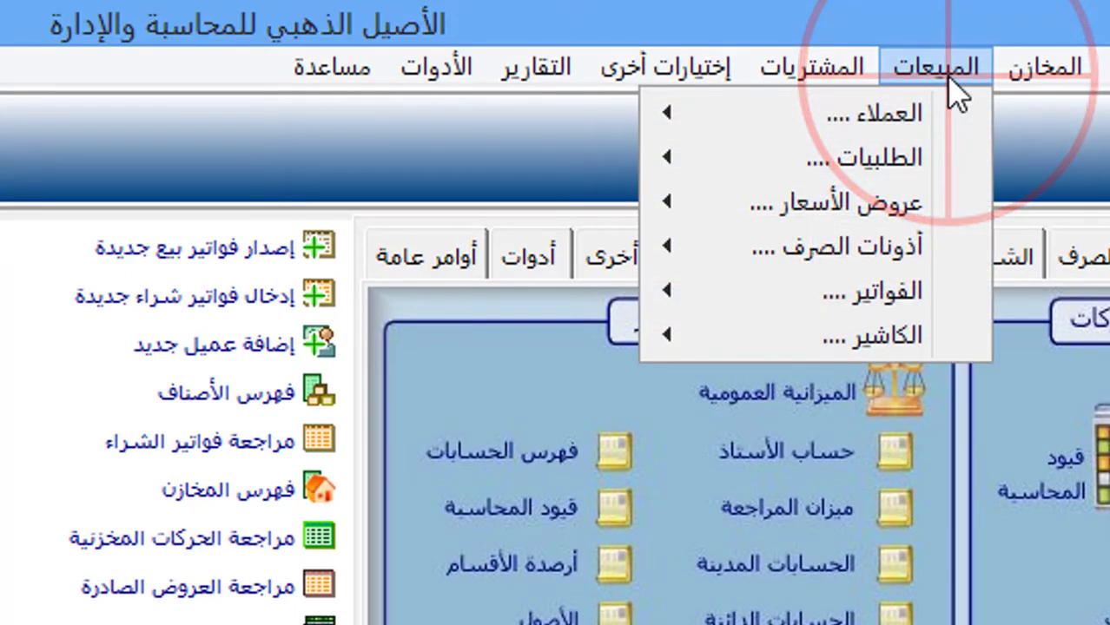
pyautogui.moveTo(908, 113)
pyautogui.click(593, 113)
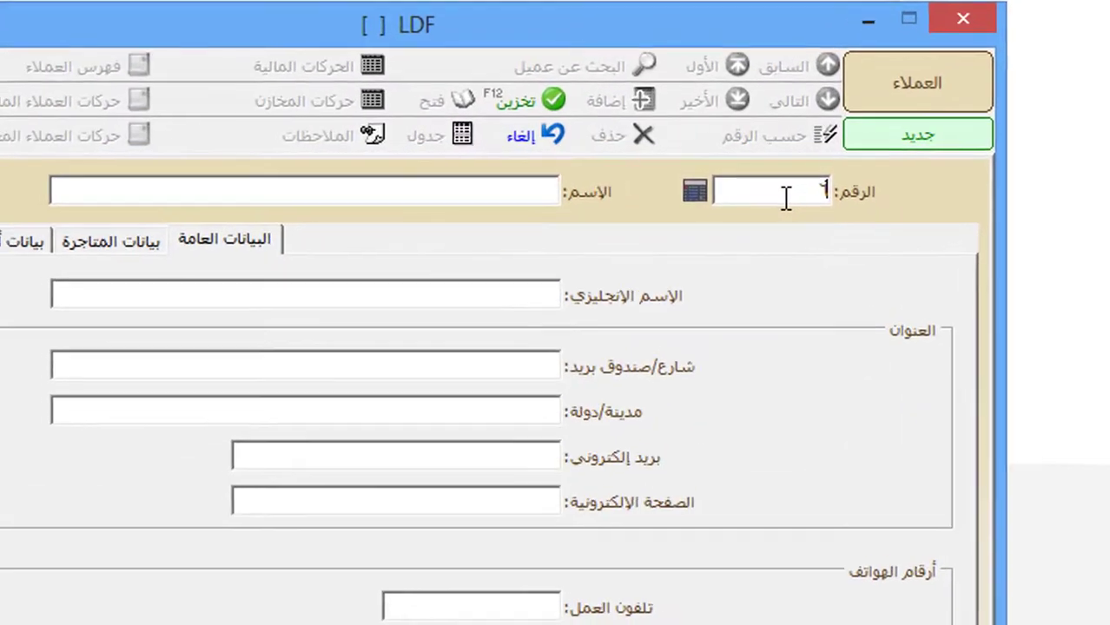
# Try to assign a single-digit customer number to the new customer record
pyautogui.click(451, 201)
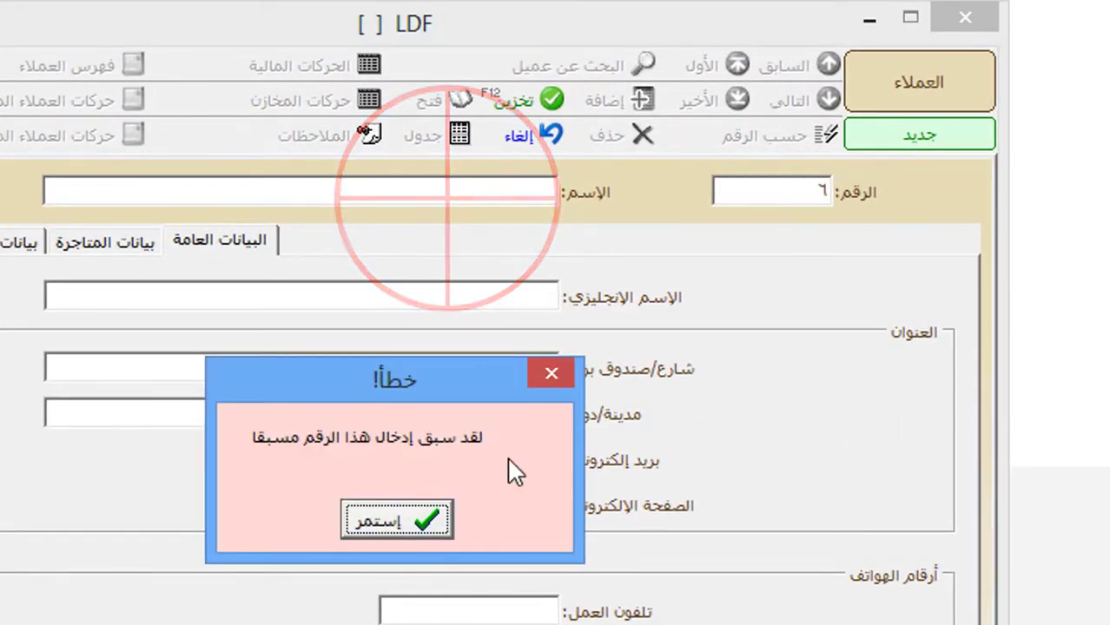
pyautogui.click(408, 454)
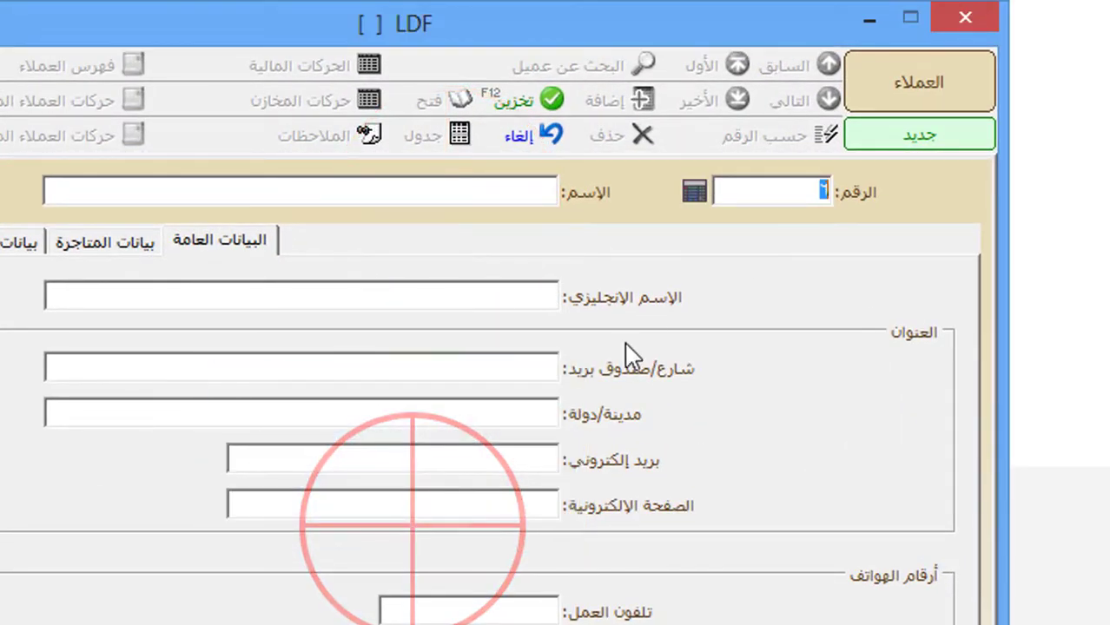
pyautogui.click(753, 187)
pyautogui.press('BackSpace')
pyautogui.write('6')
pyautogui.click(500, 198)
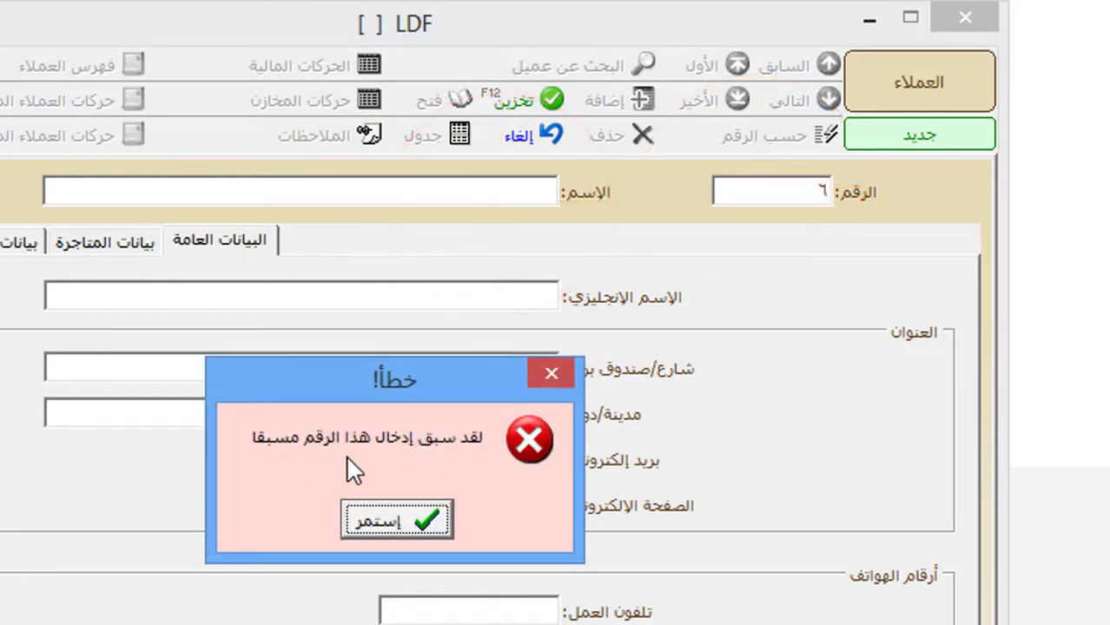
pyautogui.click(550, 375)
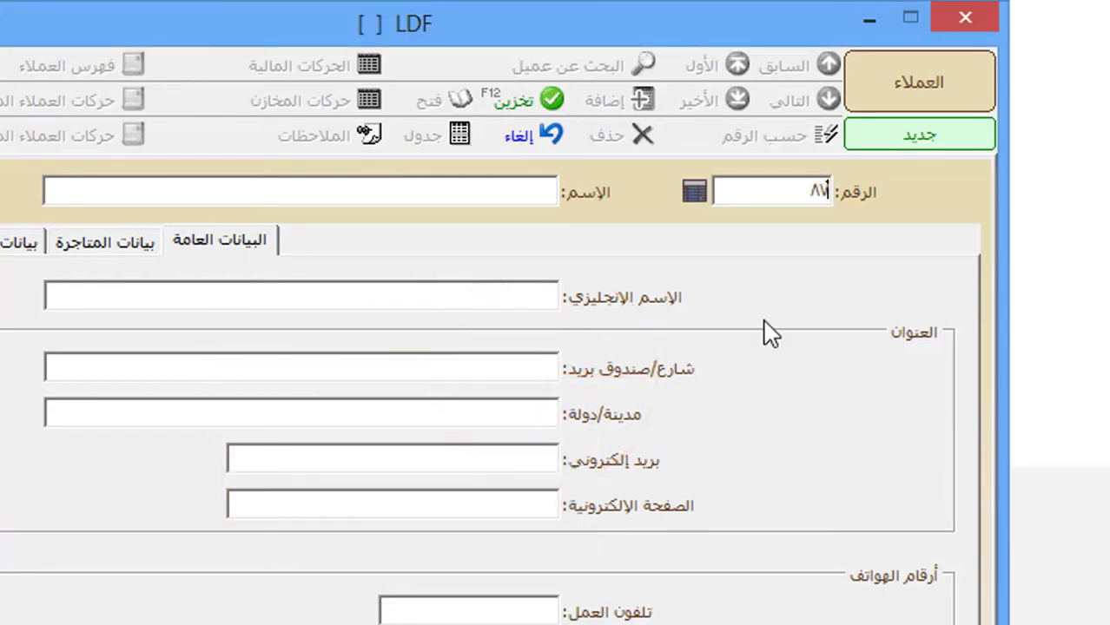
# Enter a two-digit customer number and the customer's name, save the new customer record and close its form
pyautogui.click(467, 199)
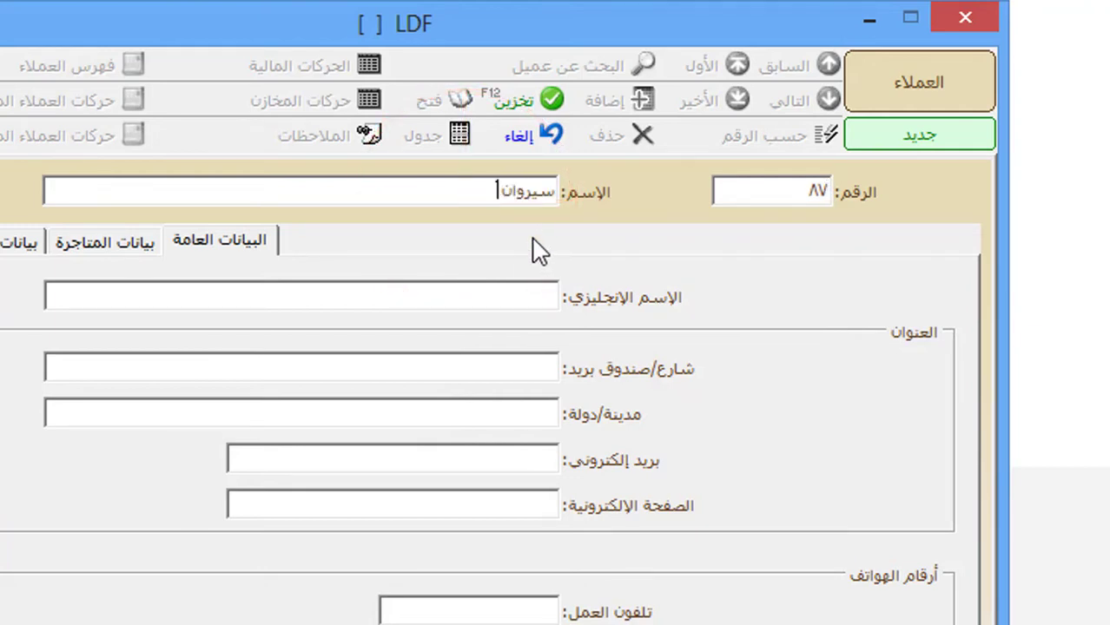
pyautogui.click(524, 104)
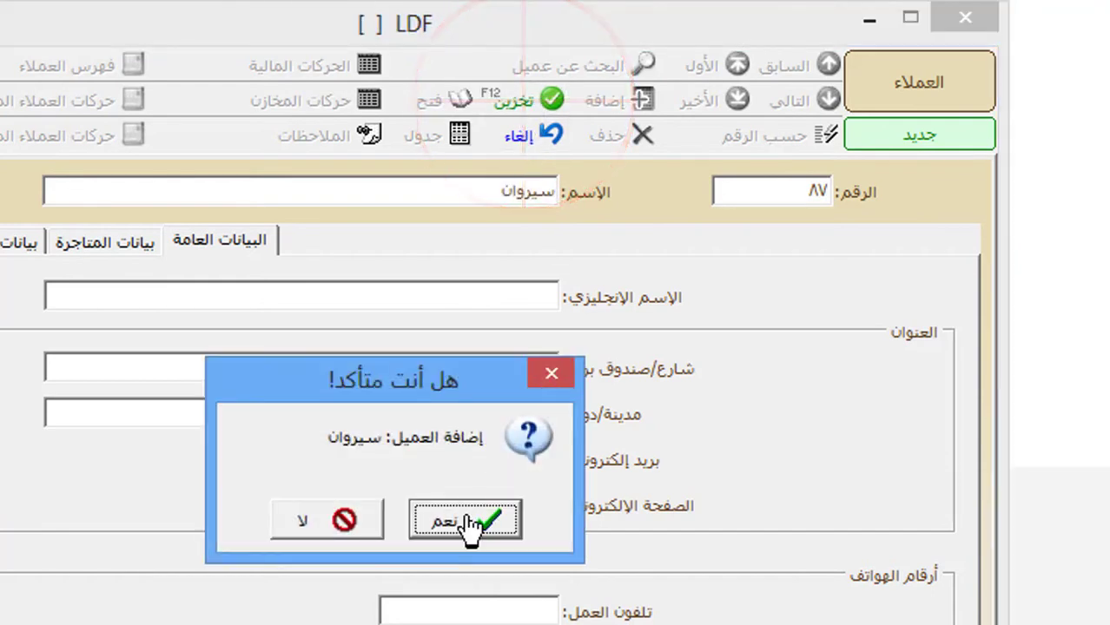
pyautogui.click(467, 521)
pyautogui.click(962, 19)
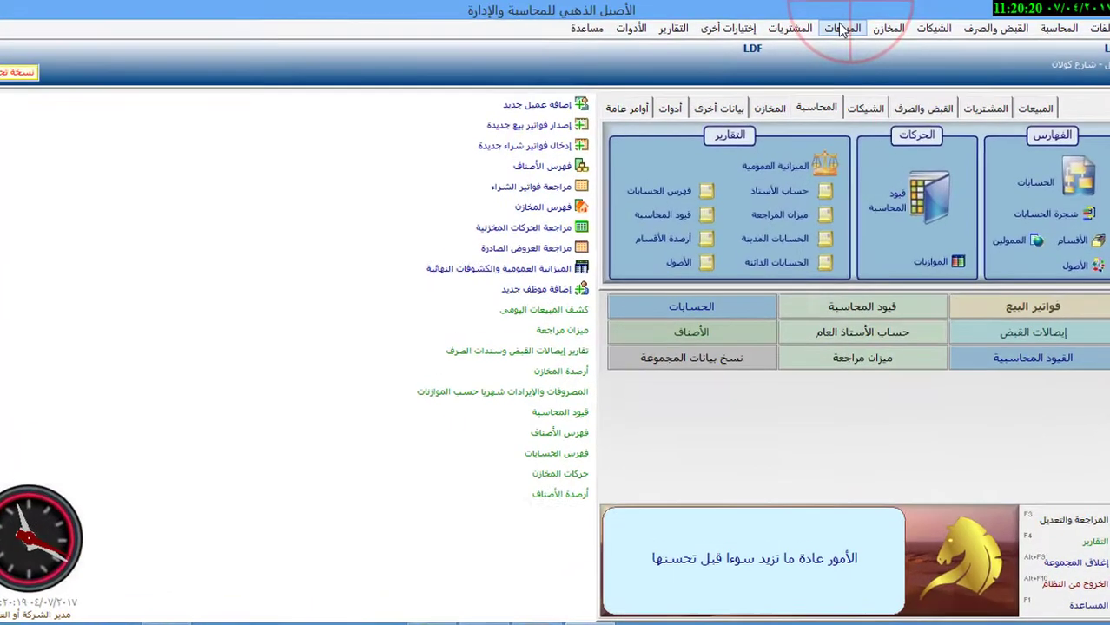
# Start a new sales invoice and select the newly added customer for it
pyautogui.click(848, 25)
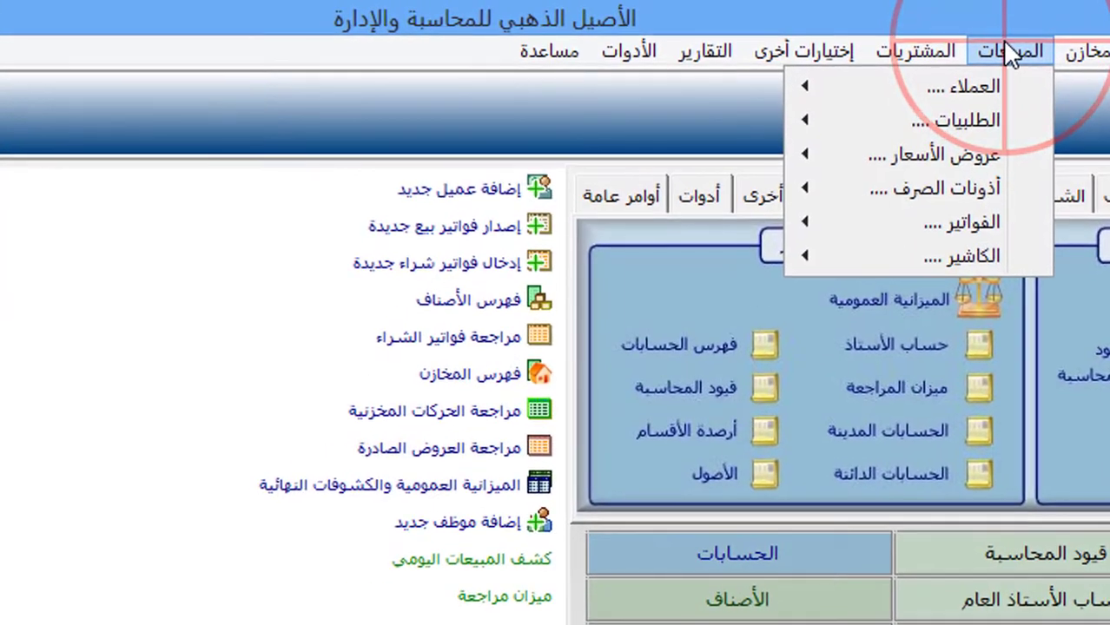
pyautogui.moveTo(967, 221)
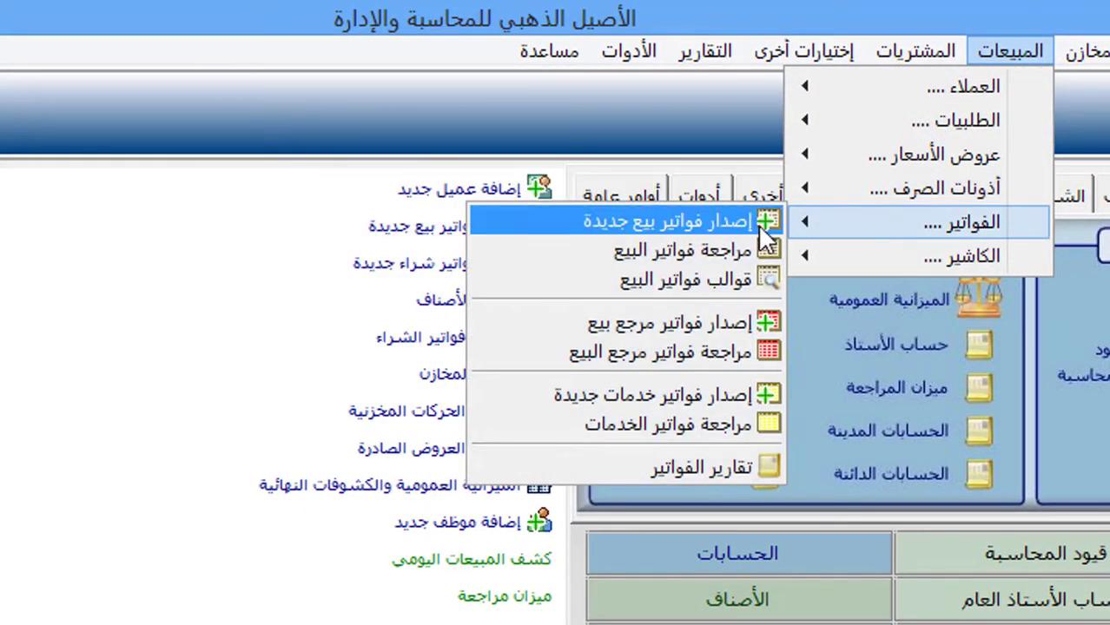
pyautogui.click(760, 225)
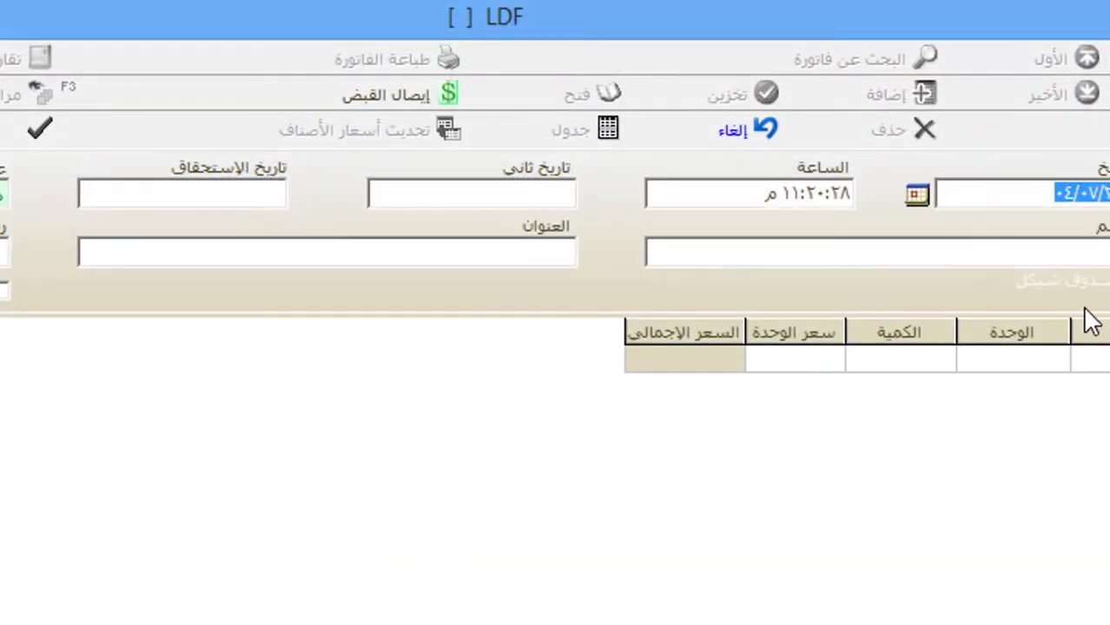
pyautogui.click(1011, 243)
pyautogui.click(879, 252)
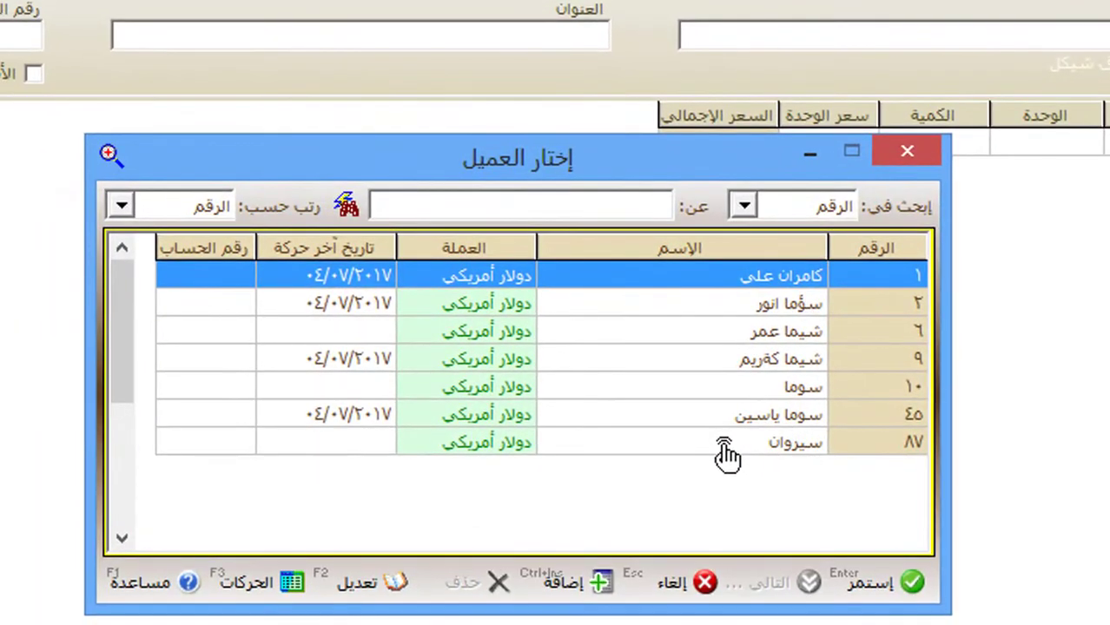
pyautogui.doubleClick(701, 456)
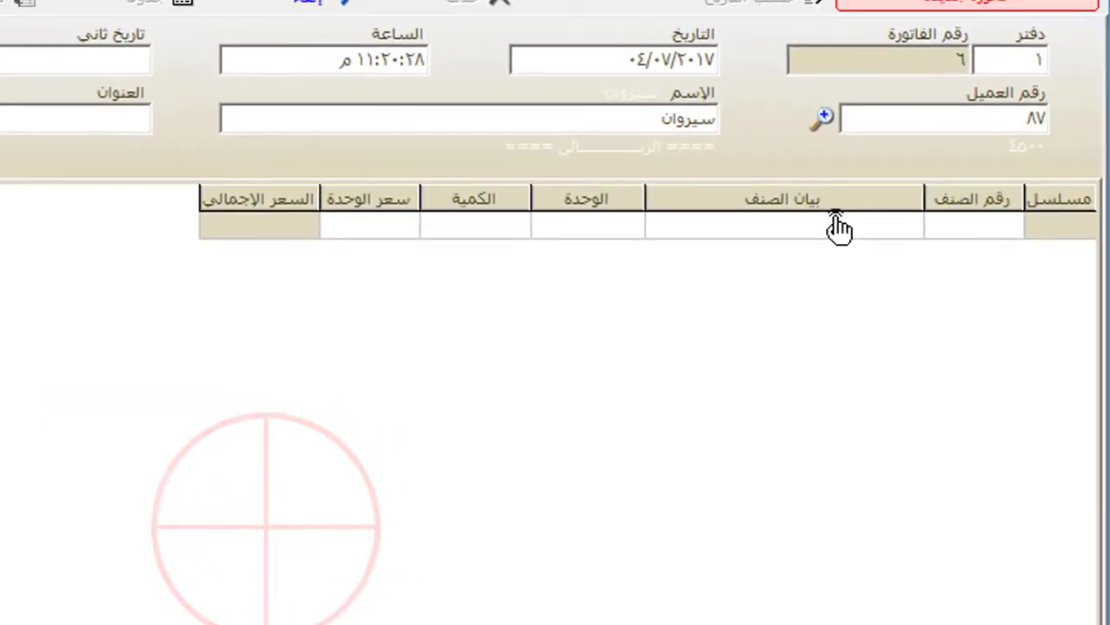
# Search the items by name (إسم الصنف) for عصار and add the مولينكس ٥٠٠ وات carrot juicer to the invoice
pyautogui.click(971, 228)
pyautogui.click(938, 226)
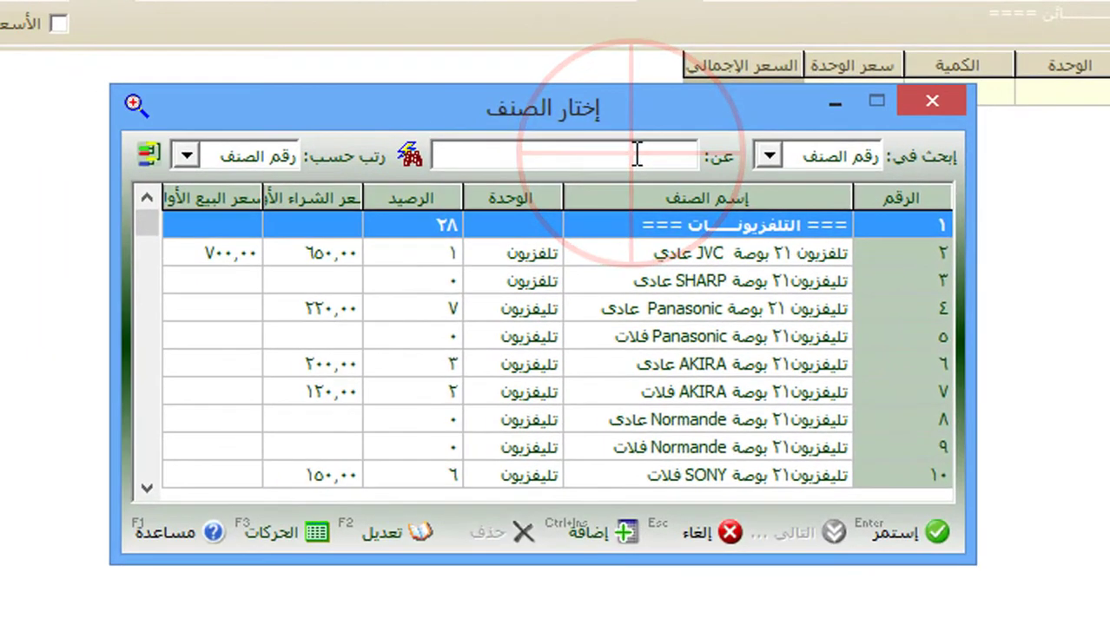
pyautogui.click(770, 157)
pyautogui.click(781, 182)
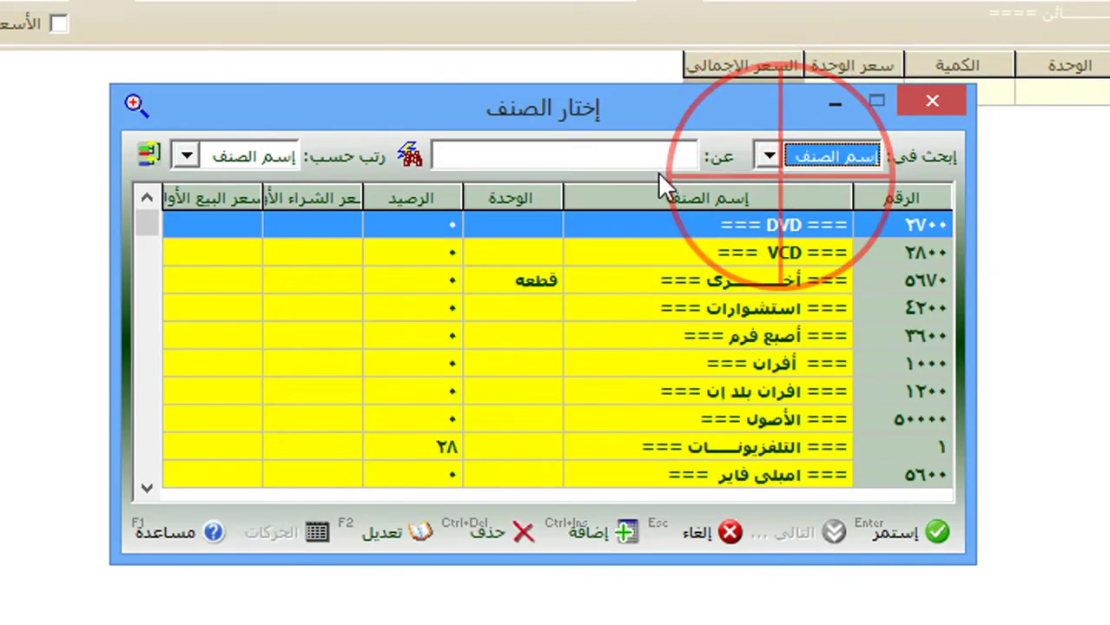
pyautogui.click(654, 155)
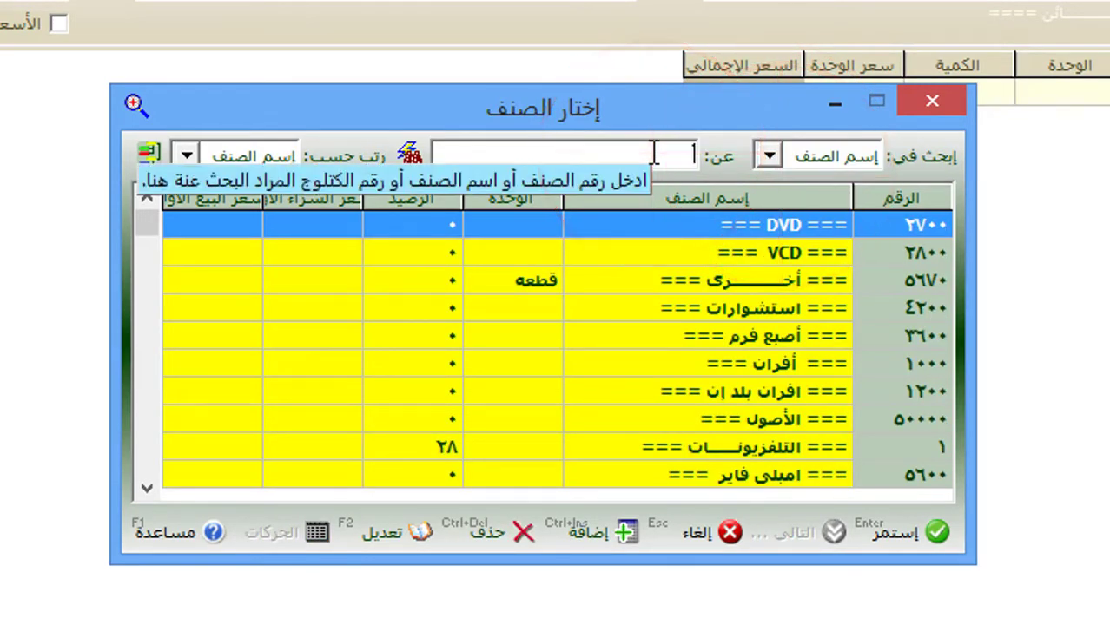
pyautogui.write('عصار')
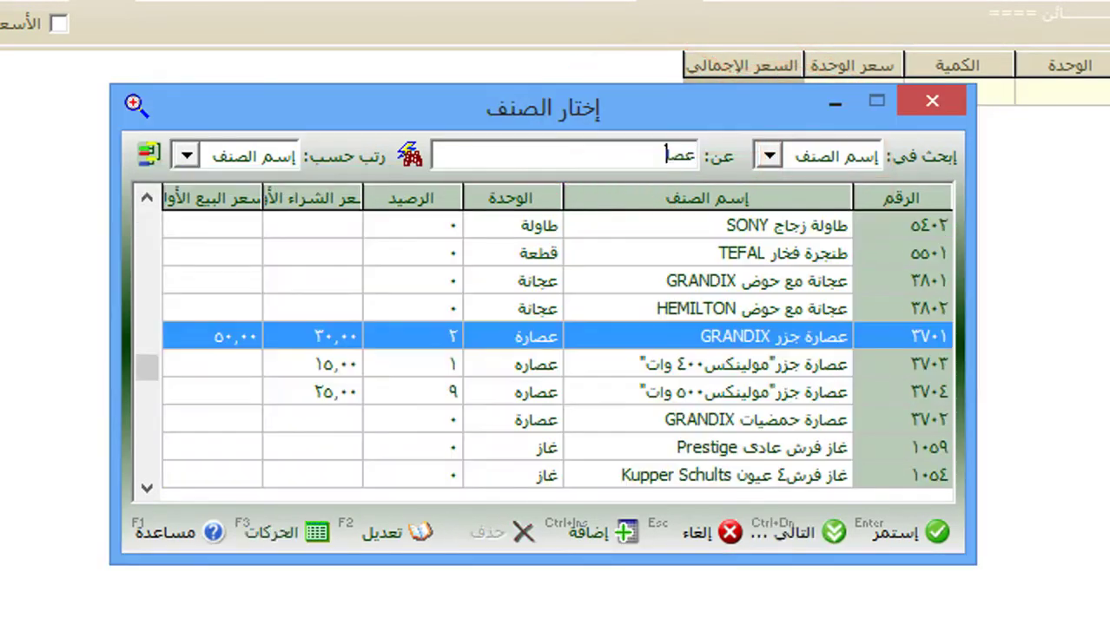
pyautogui.click(618, 389)
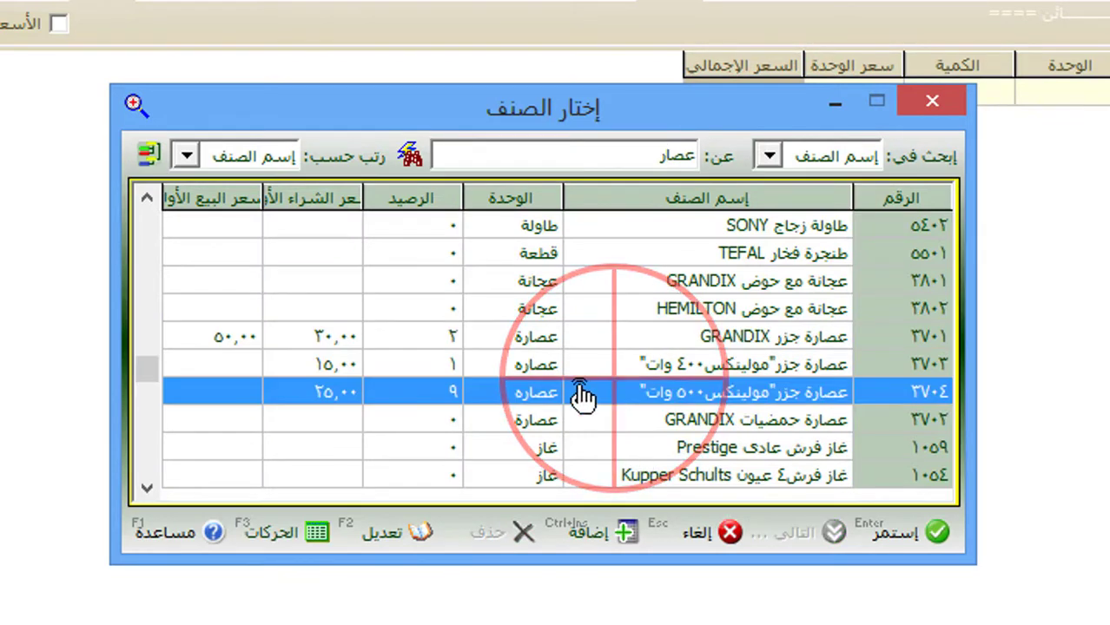
pyautogui.doubleClick(560, 392)
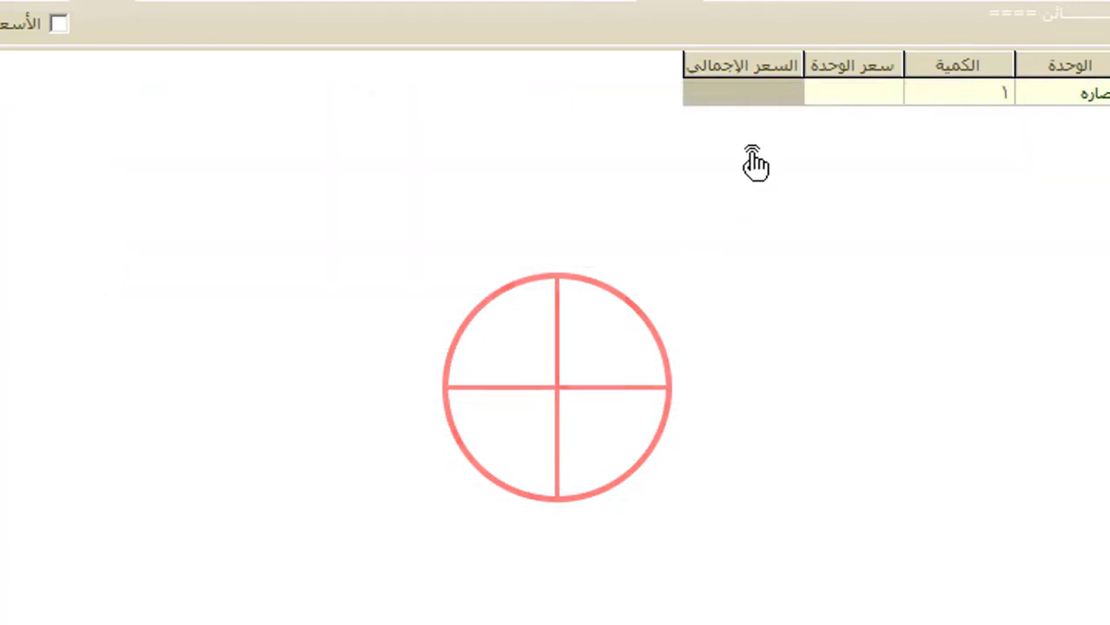
# Set the unit price of the juicer line to 50 and complete the invoice line
pyautogui.click(831, 94)
pyautogui.click(830, 94)
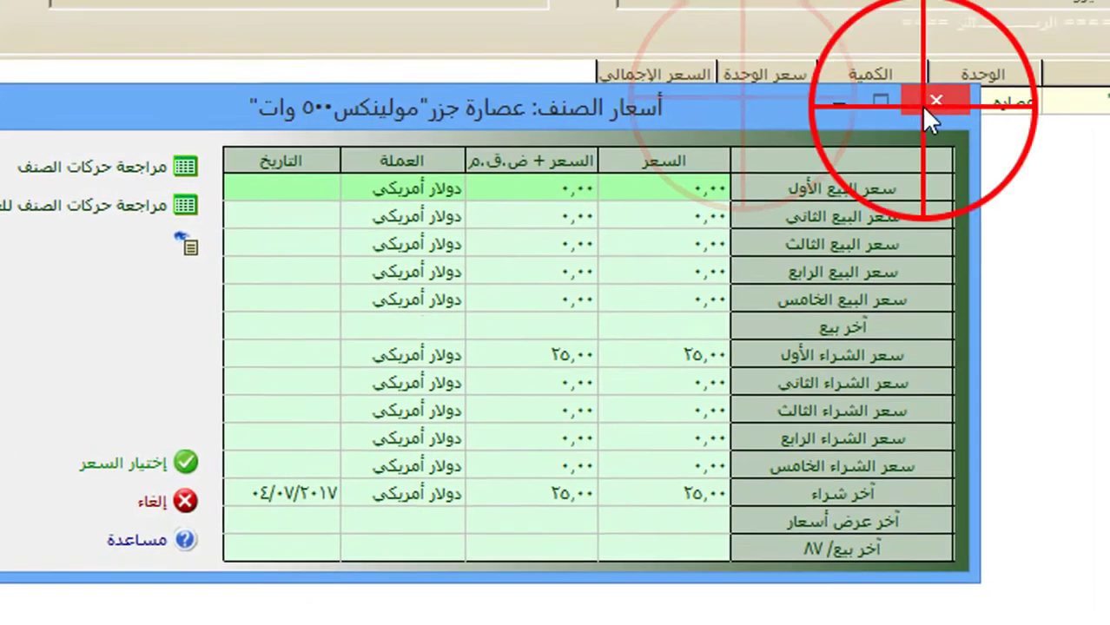
pyautogui.click(936, 99)
pyautogui.click(895, 97)
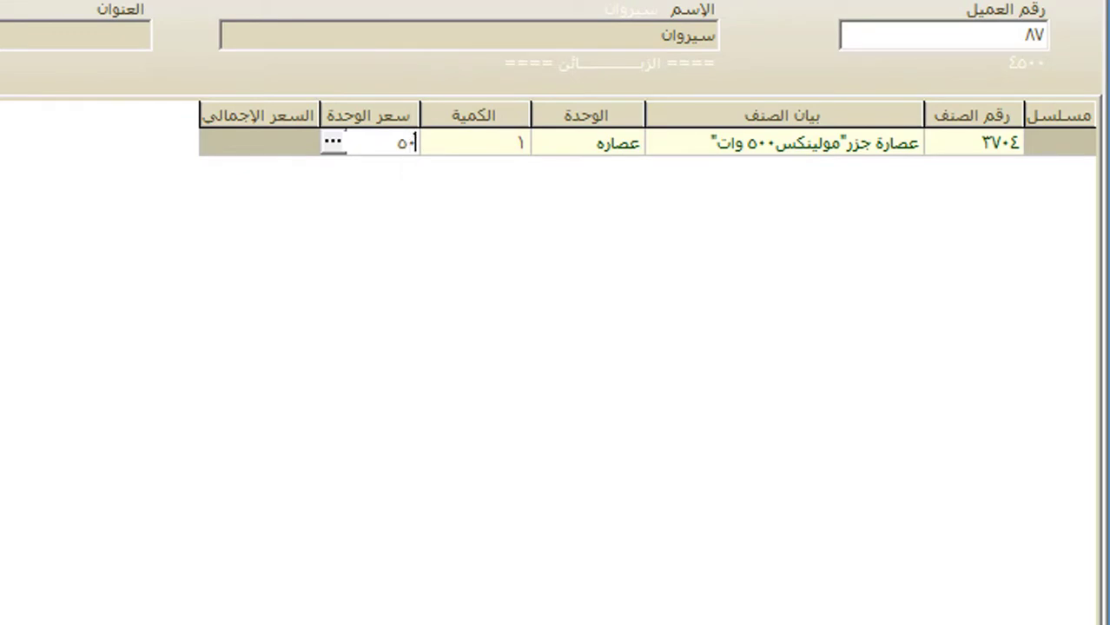
pyautogui.press('Return')
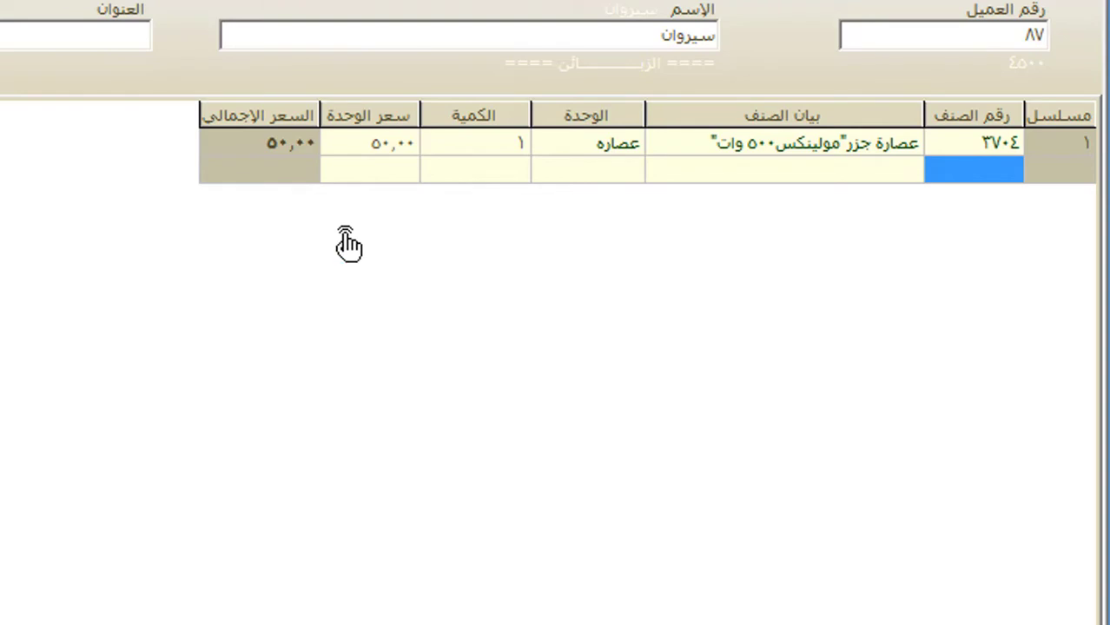
pyautogui.press('Up')
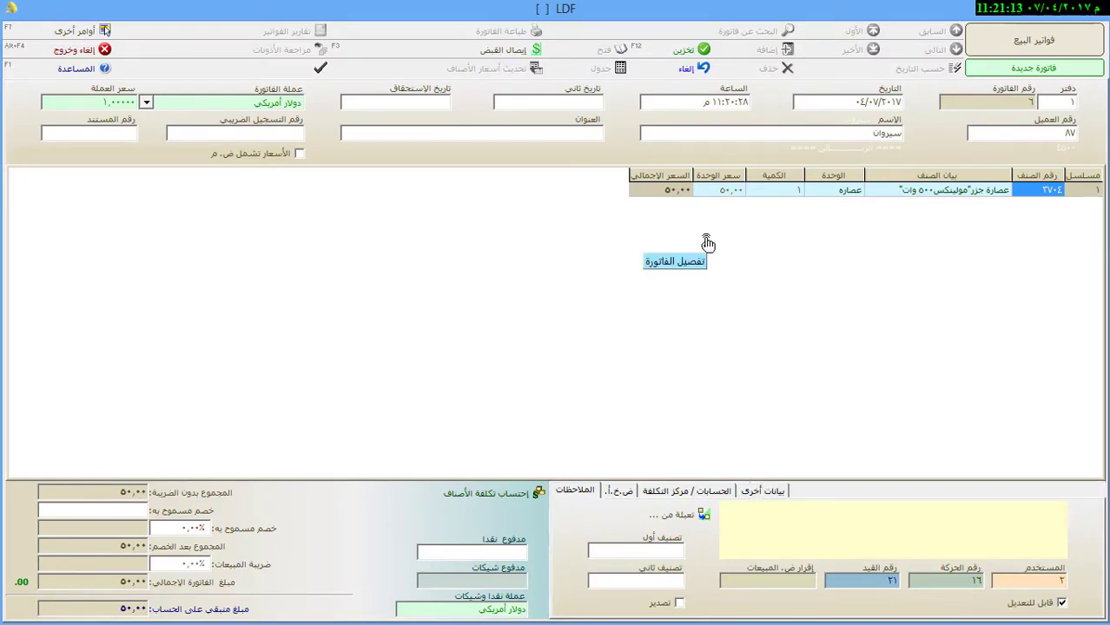
# Record 50 as the amount paid in cash and save the sales invoice
pyautogui.click(520, 549)
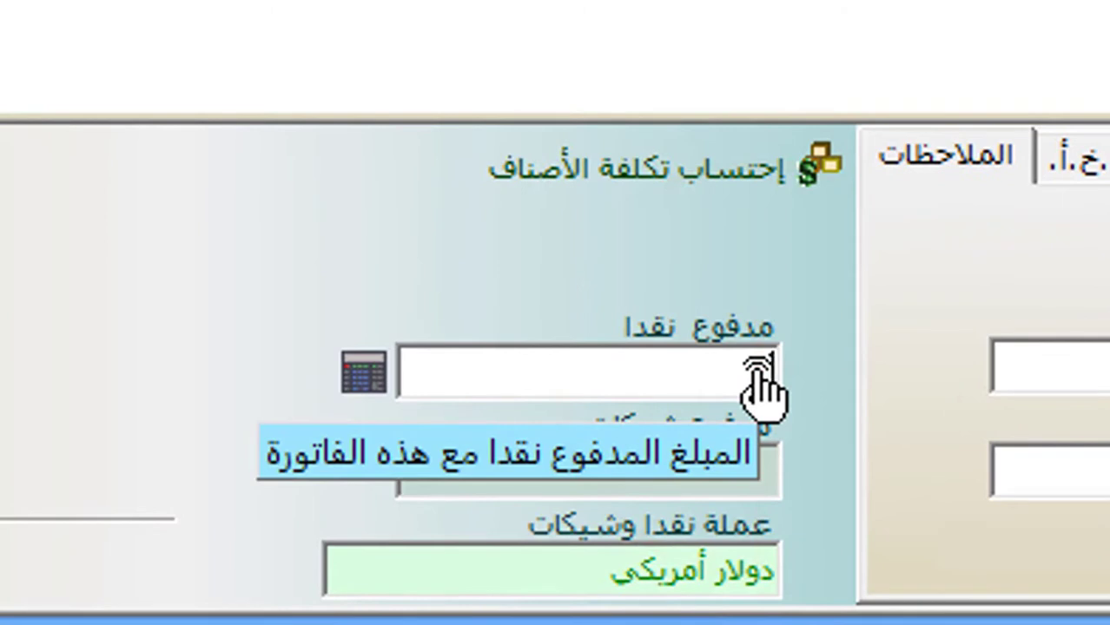
pyautogui.write('٥٠')
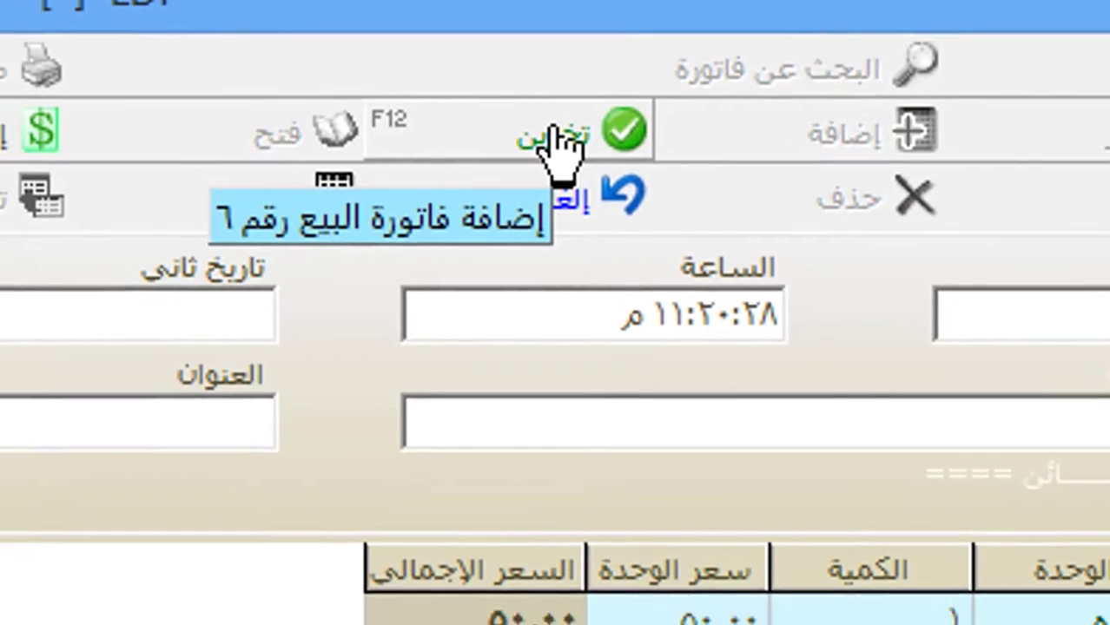
pyautogui.click(556, 148)
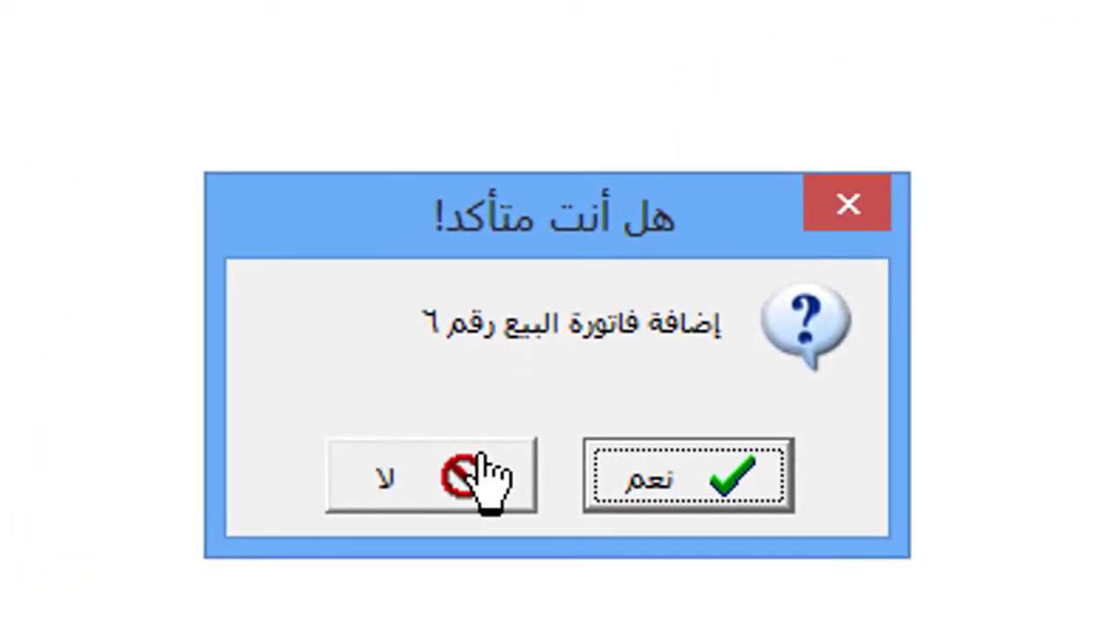
pyautogui.click(665, 496)
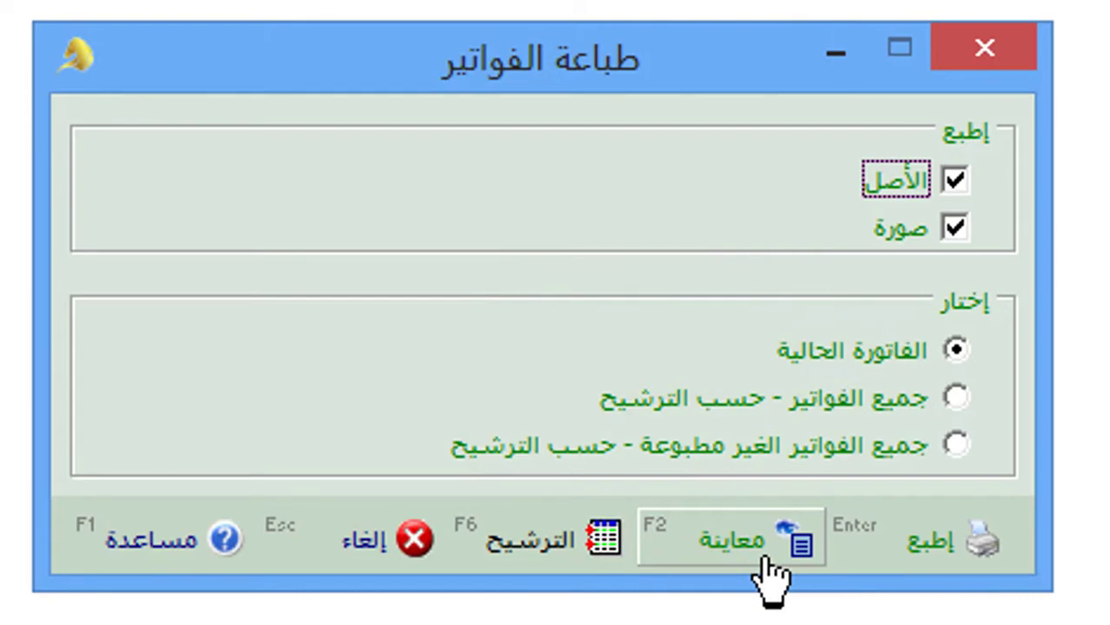
# Preview the current invoice's printout down to its totals, and close the print dialog and the sales invoice window without printing
pyautogui.click(766, 560)
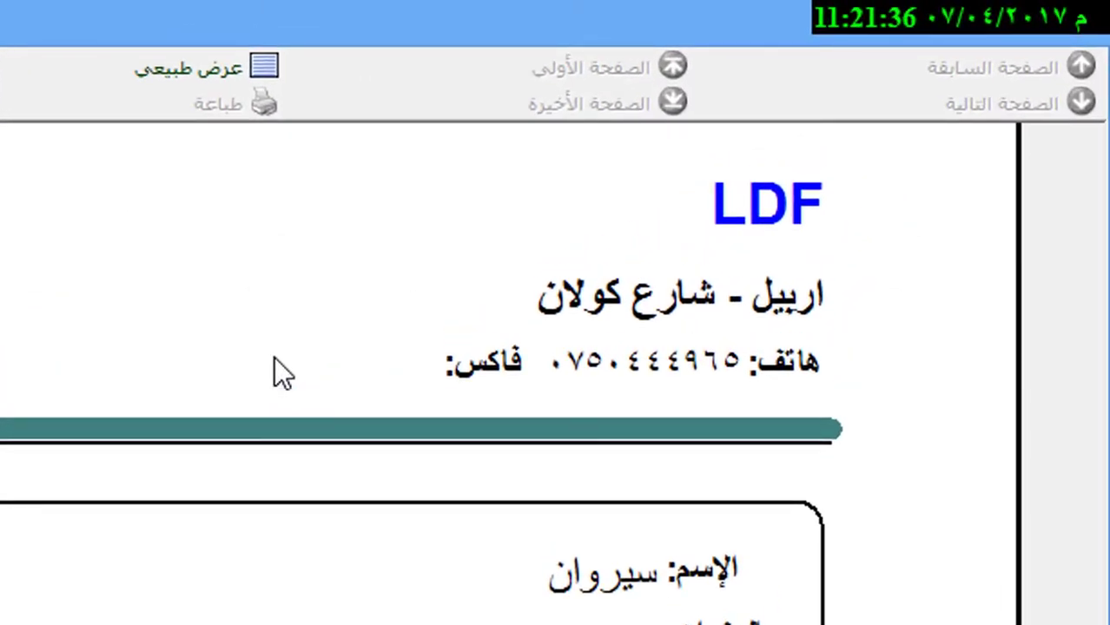
pyautogui.scroll(-5, 274, 357)
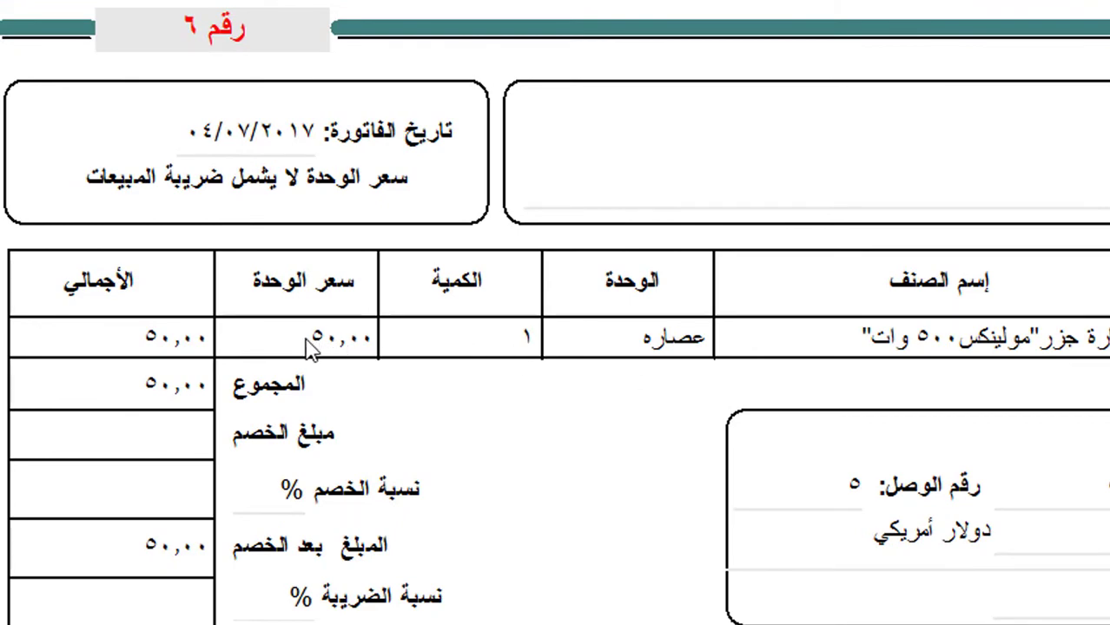
pyautogui.scroll(-3, 310, 348)
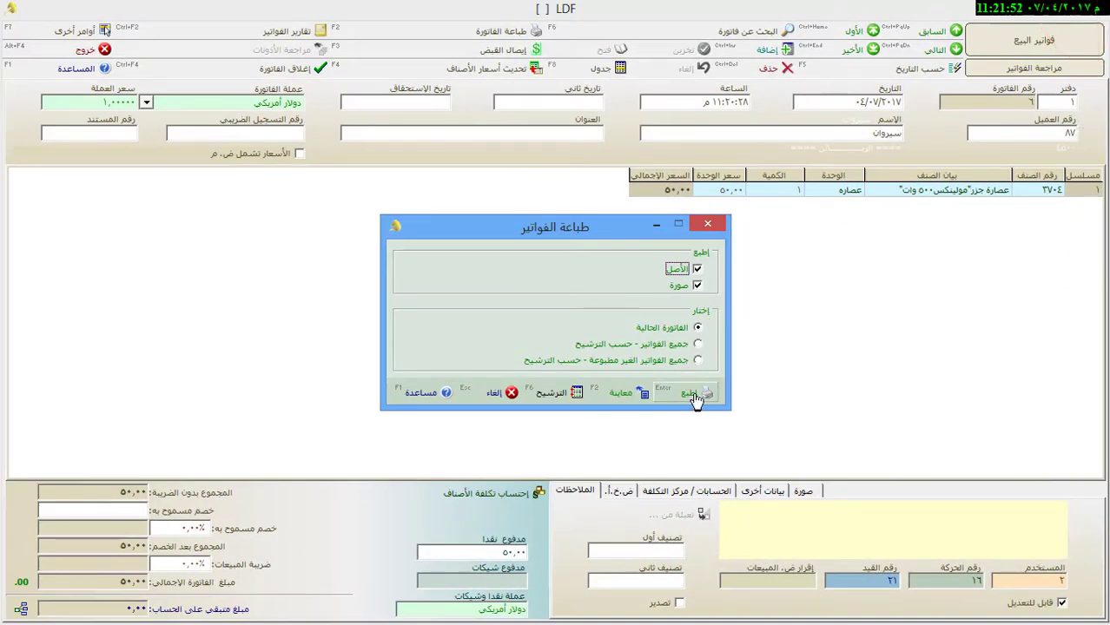
pyautogui.click(708, 225)
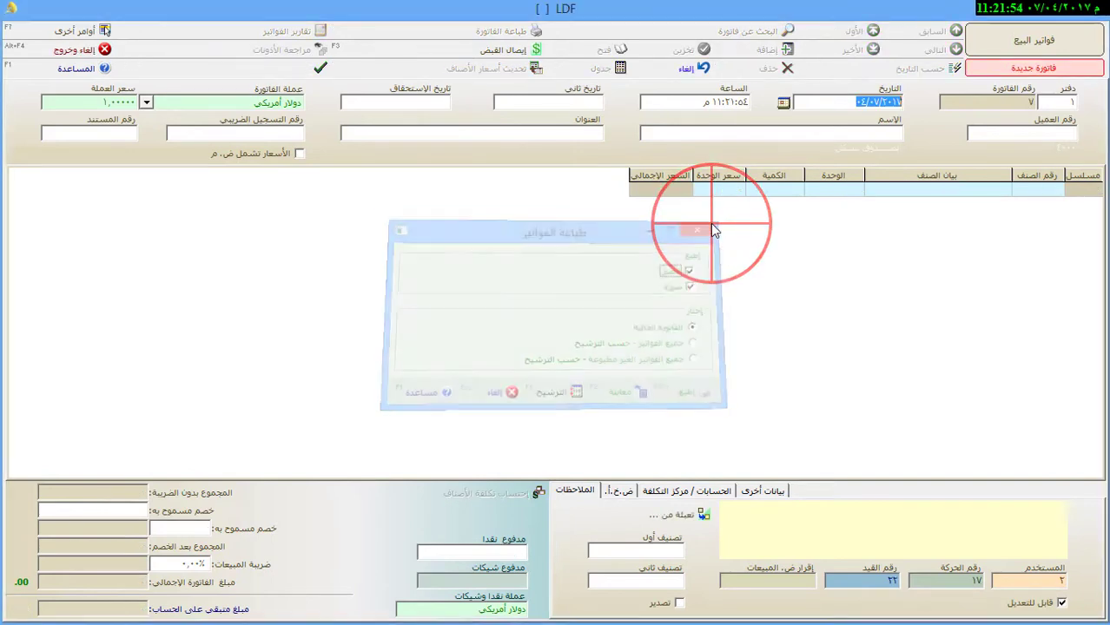
pyautogui.click(1101, 9)
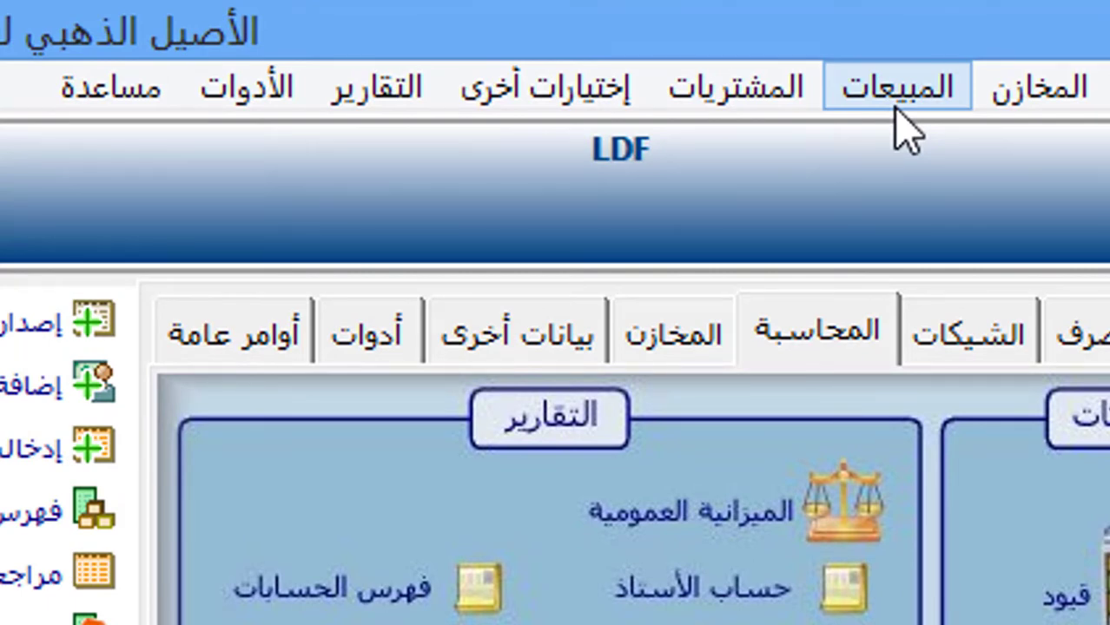
# Start a new customer record from the sales section and enter the customer's number (الرقم)
pyautogui.click(896, 109)
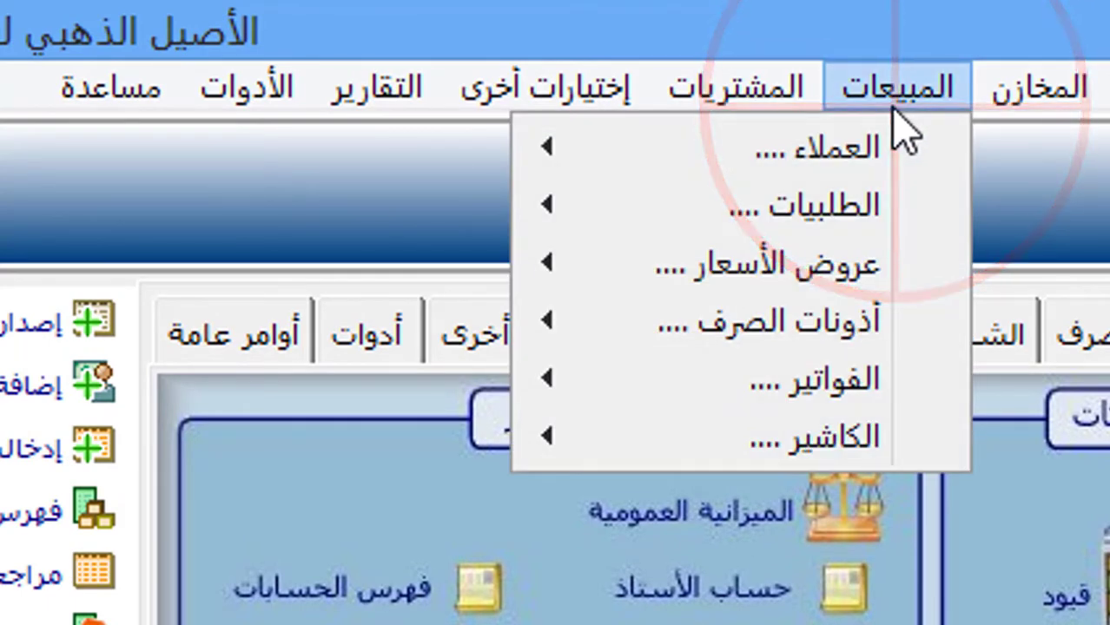
pyautogui.moveTo(822, 164)
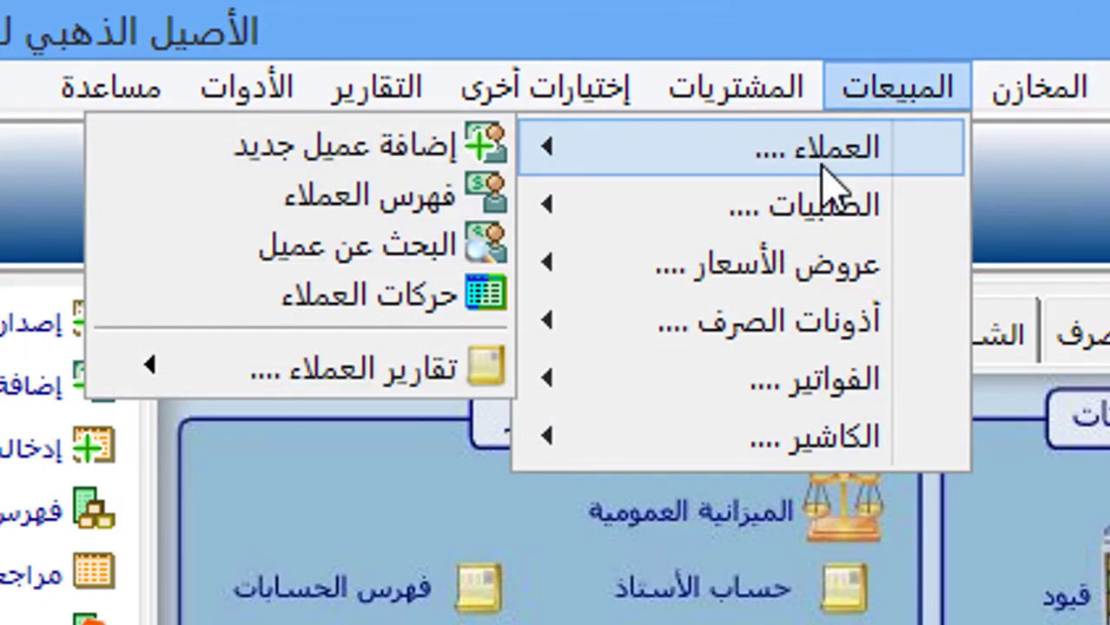
pyautogui.click(447, 148)
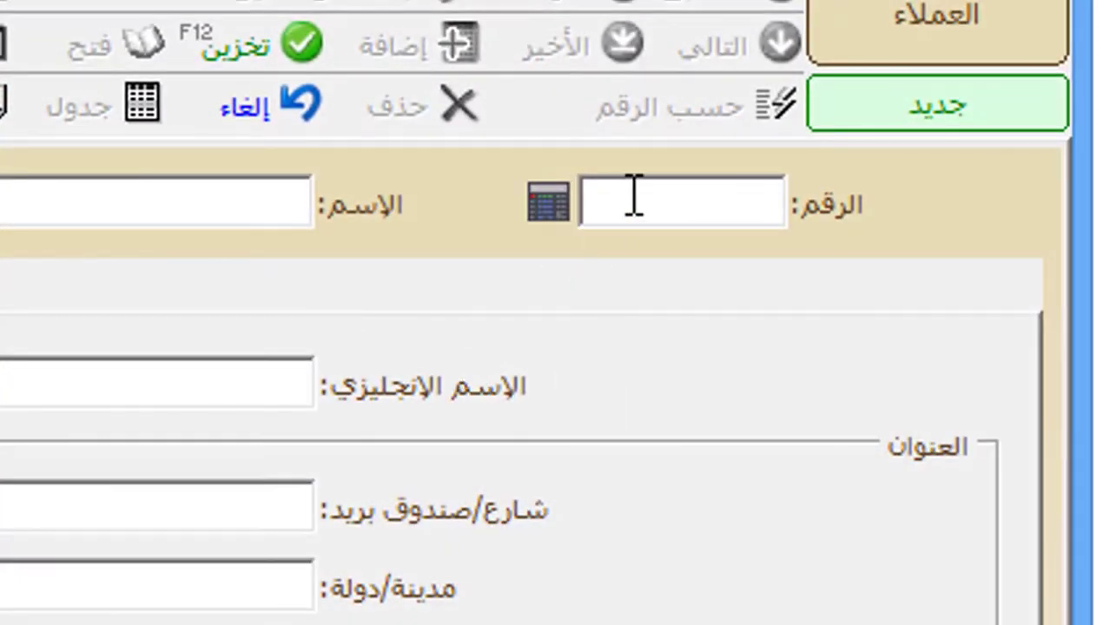
pyautogui.click(635, 197)
pyautogui.write('69')
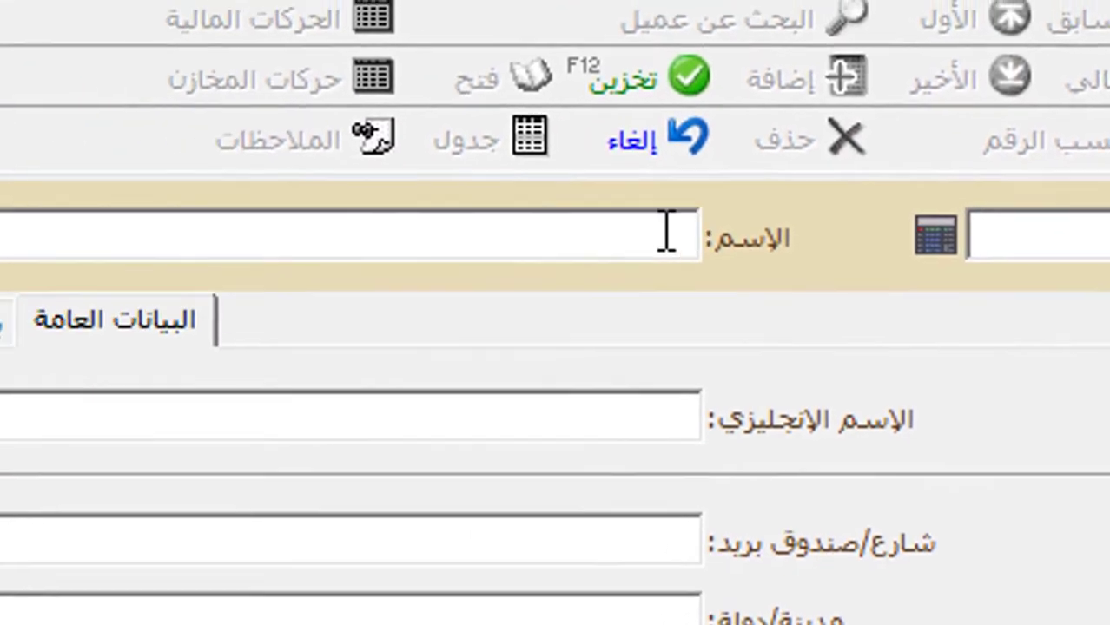
# Enter the new customer's name (الإسم), save the record and confirm adding the customer
pyautogui.click(243, 214)
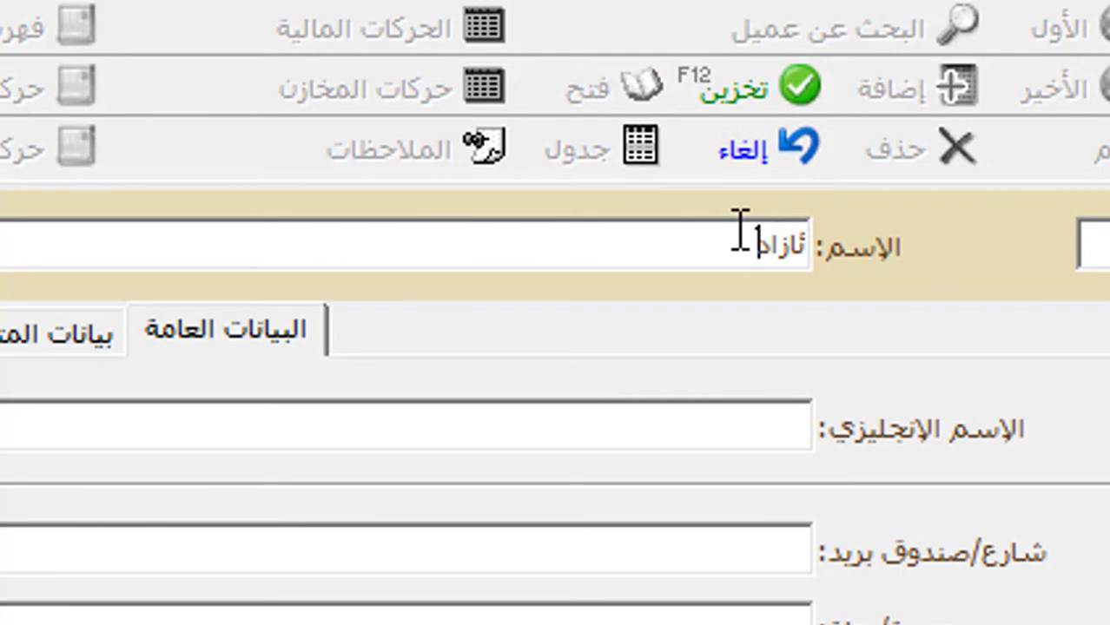
pyautogui.click(738, 83)
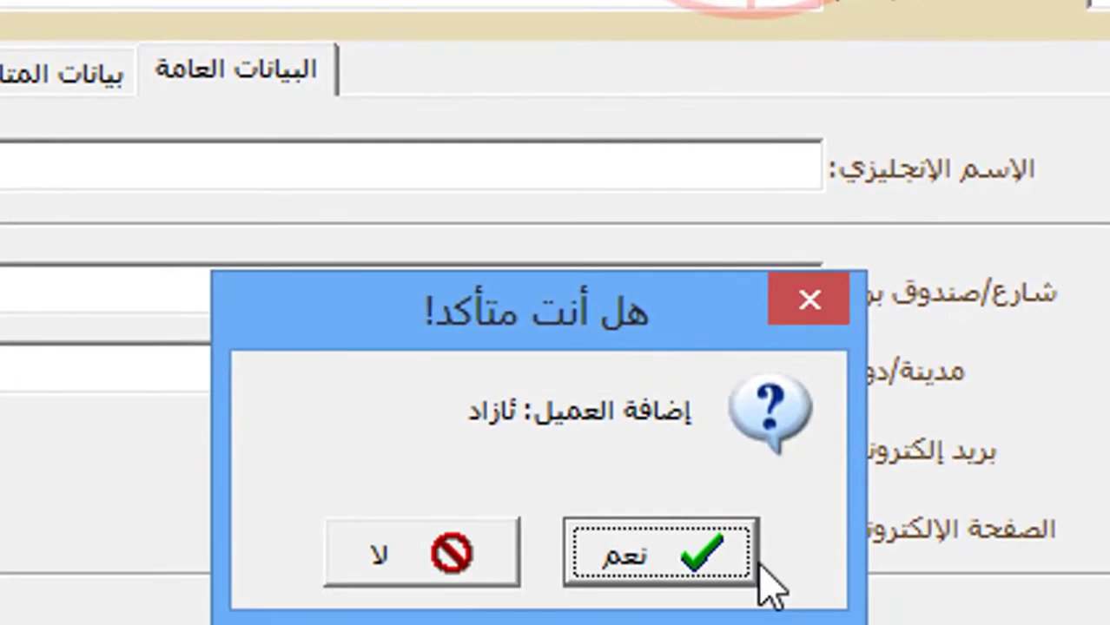
pyautogui.click(755, 562)
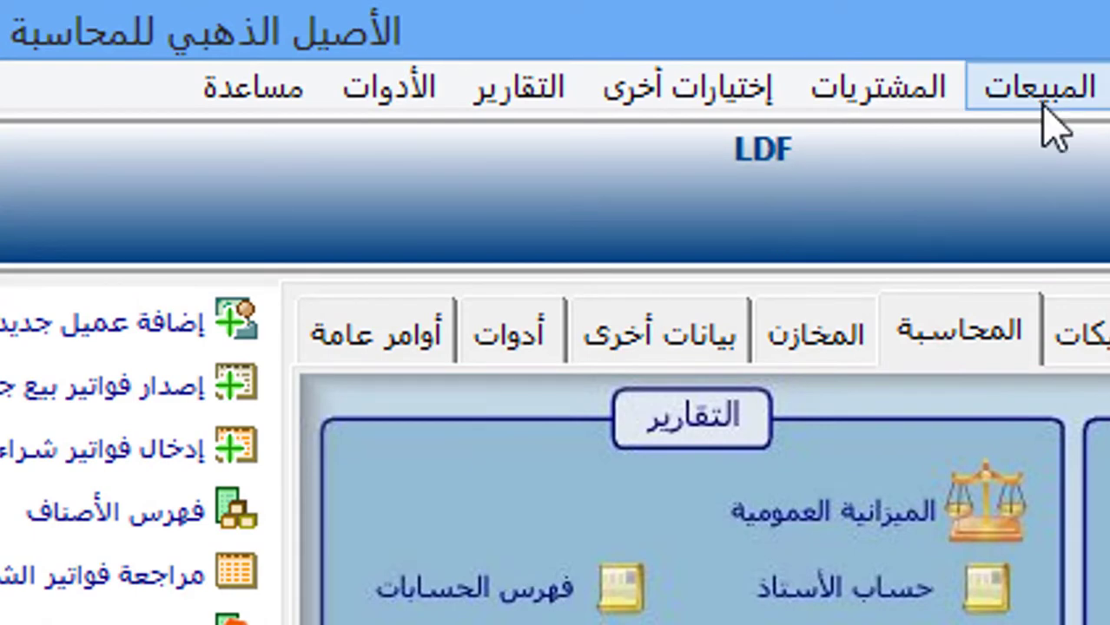
# Start issuing a new sales invoice (إصدار فواتير بيع جديدة) from the sales section's invoice functions
pyautogui.click(1037, 95)
pyautogui.moveTo(990, 347)
pyautogui.moveTo(947, 404)
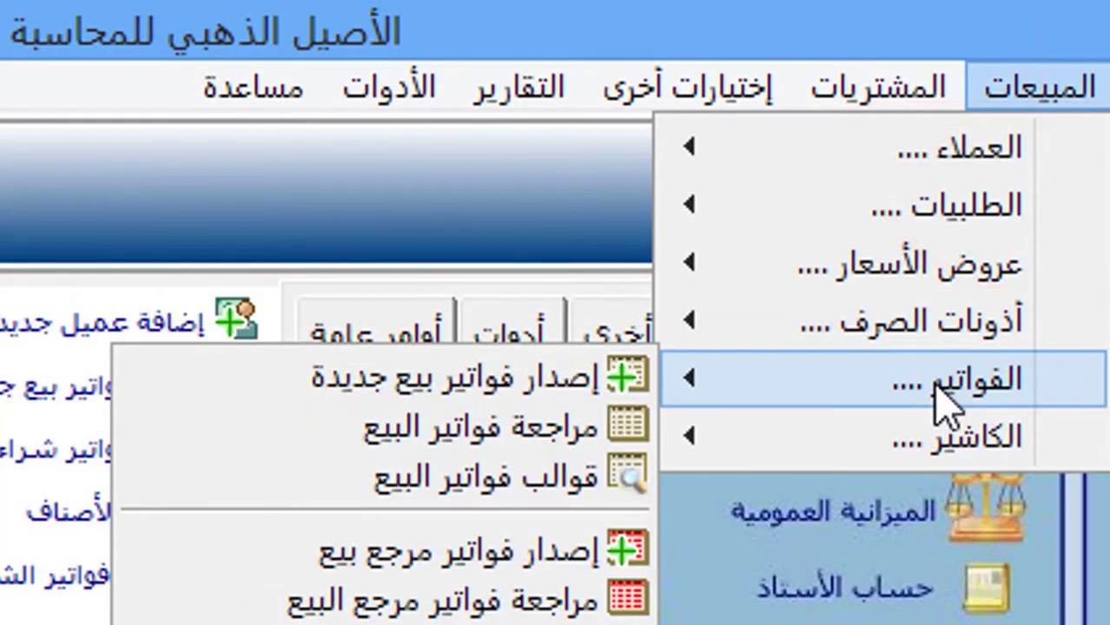
pyautogui.click(580, 382)
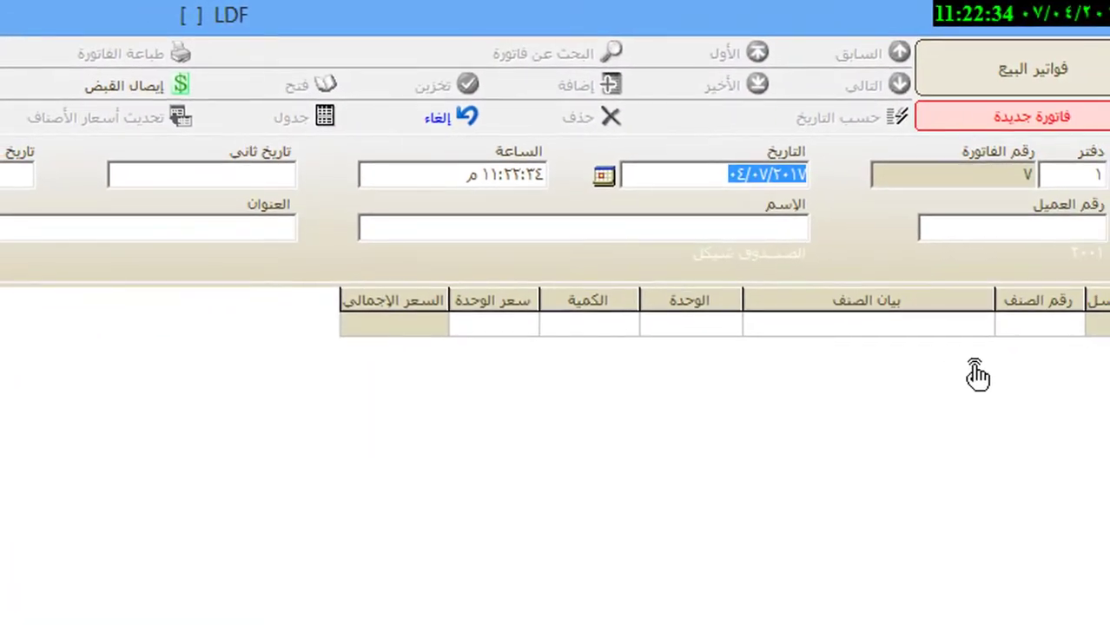
# Look up the customers for the invoice's customer number and assign the last customer in the list
pyautogui.click(1081, 234)
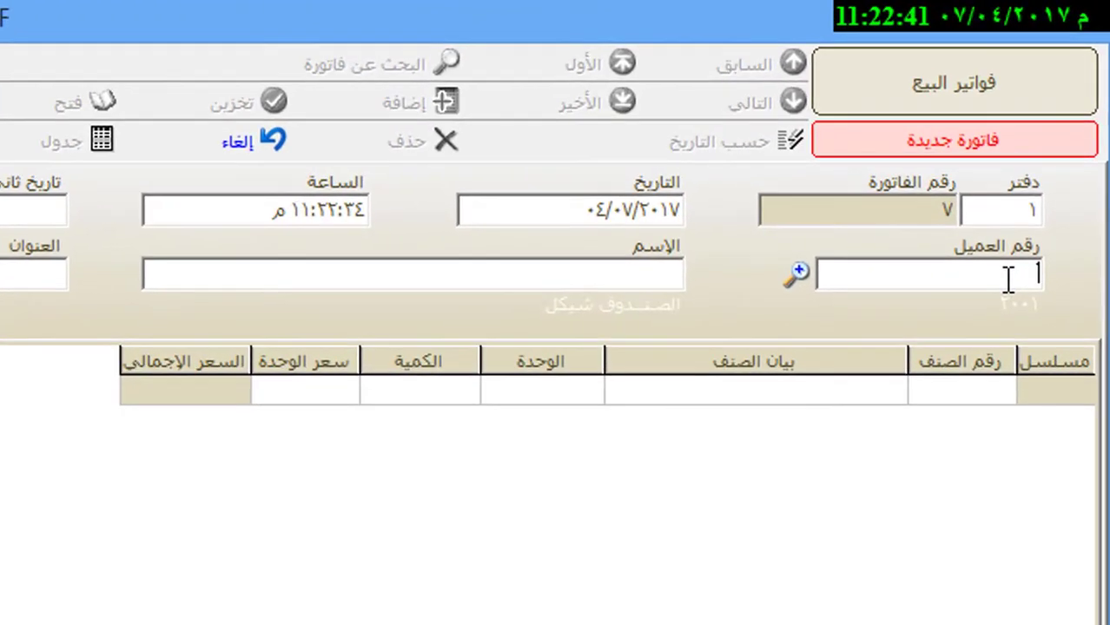
pyautogui.click(799, 275)
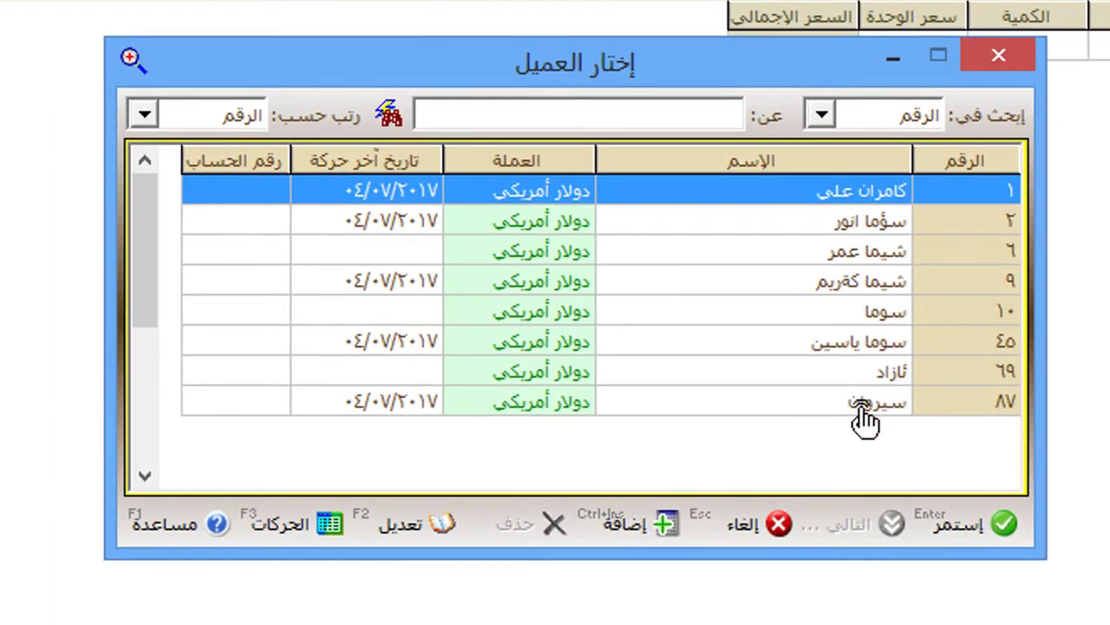
pyautogui.click(864, 403)
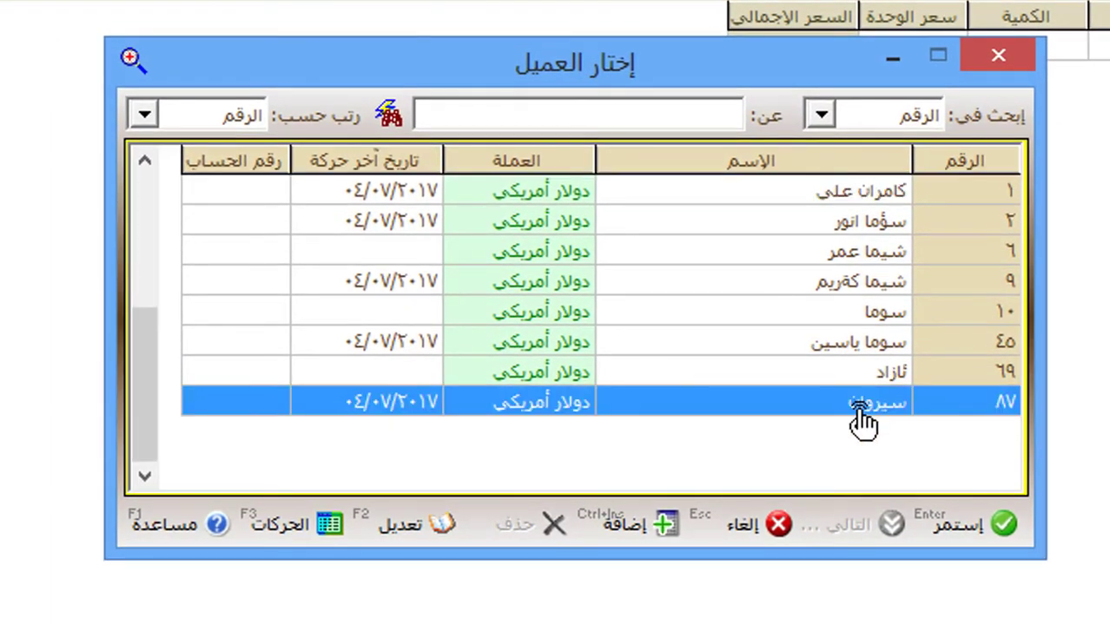
pyautogui.click(966, 527)
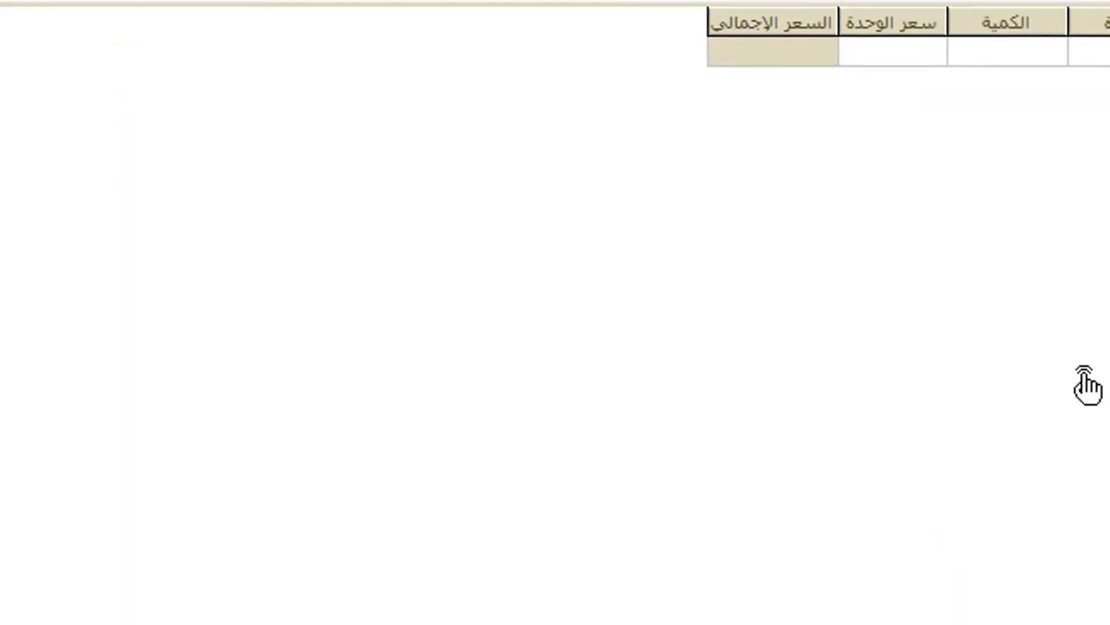
# Search the items by name (إسم الصنف) for فرن and add the oven فرن ٥٠/٨٠ أبيض X-PER to the invoice
pyautogui.click(990, 227)
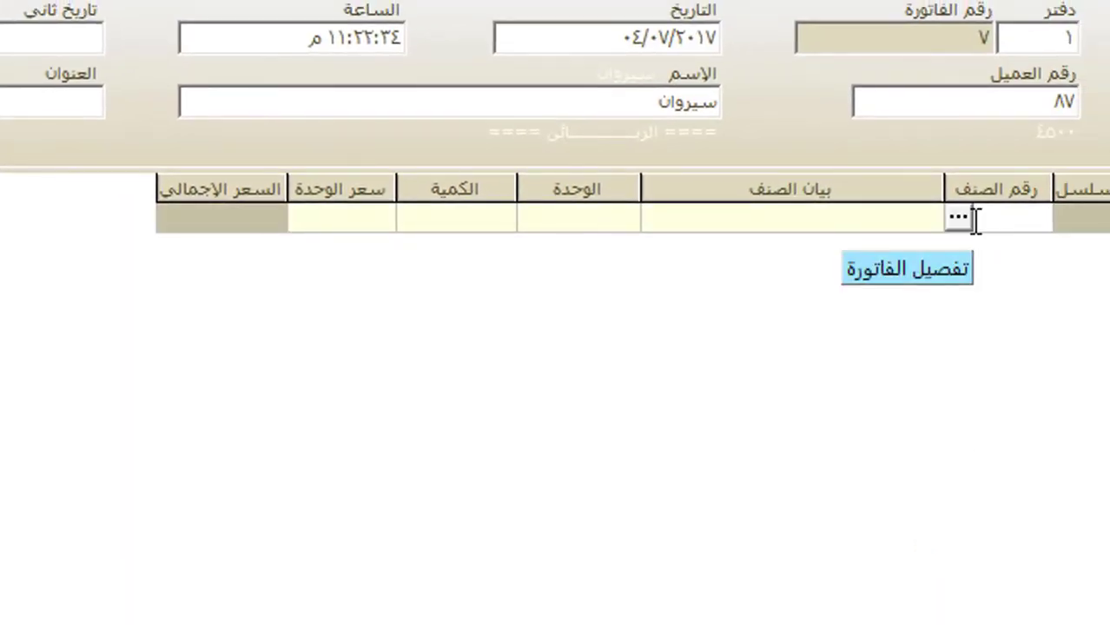
pyautogui.click(963, 218)
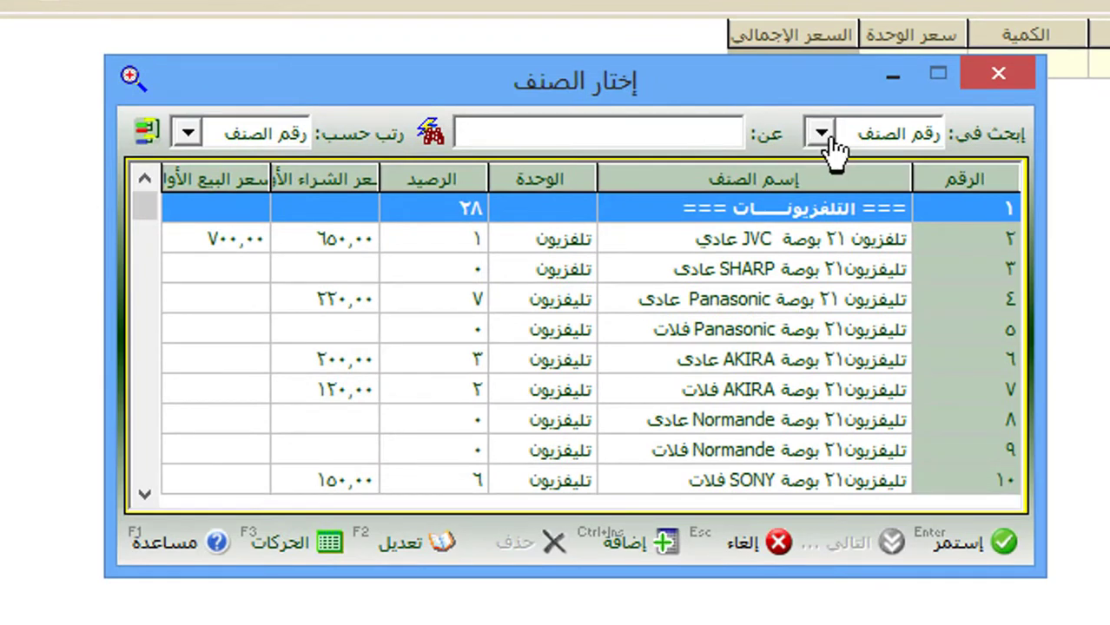
pyautogui.click(824, 137)
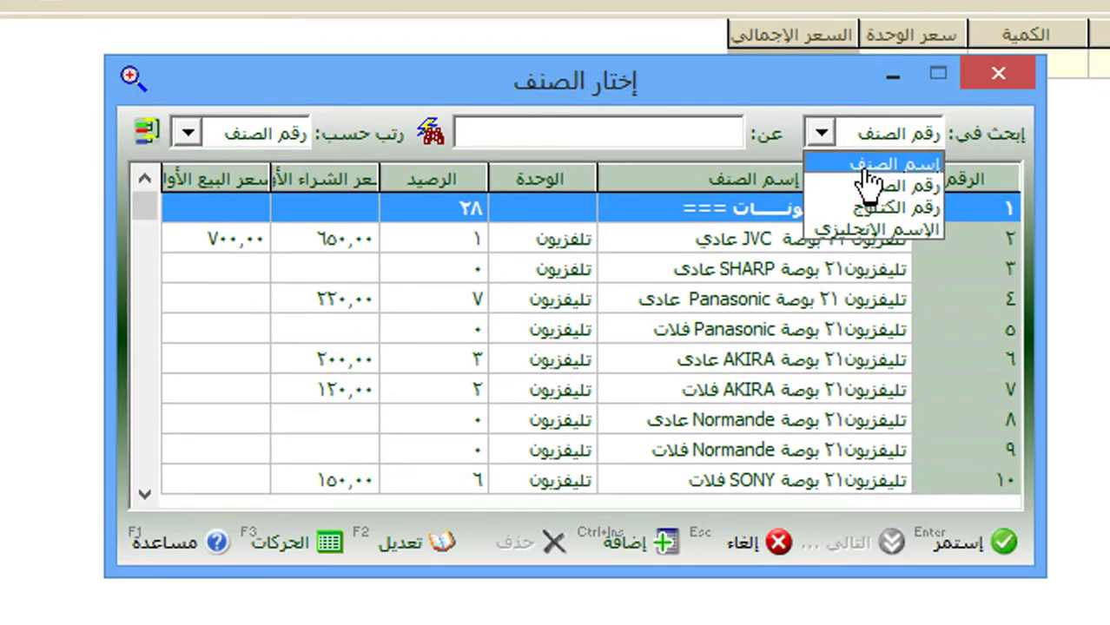
pyautogui.click(859, 162)
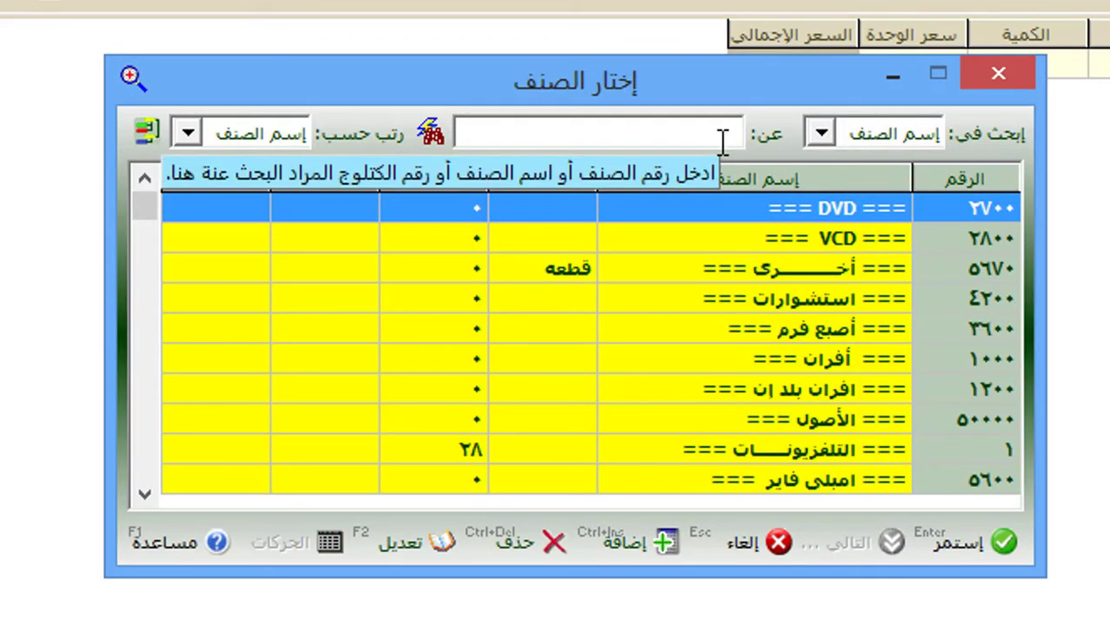
pyautogui.write('فرن')
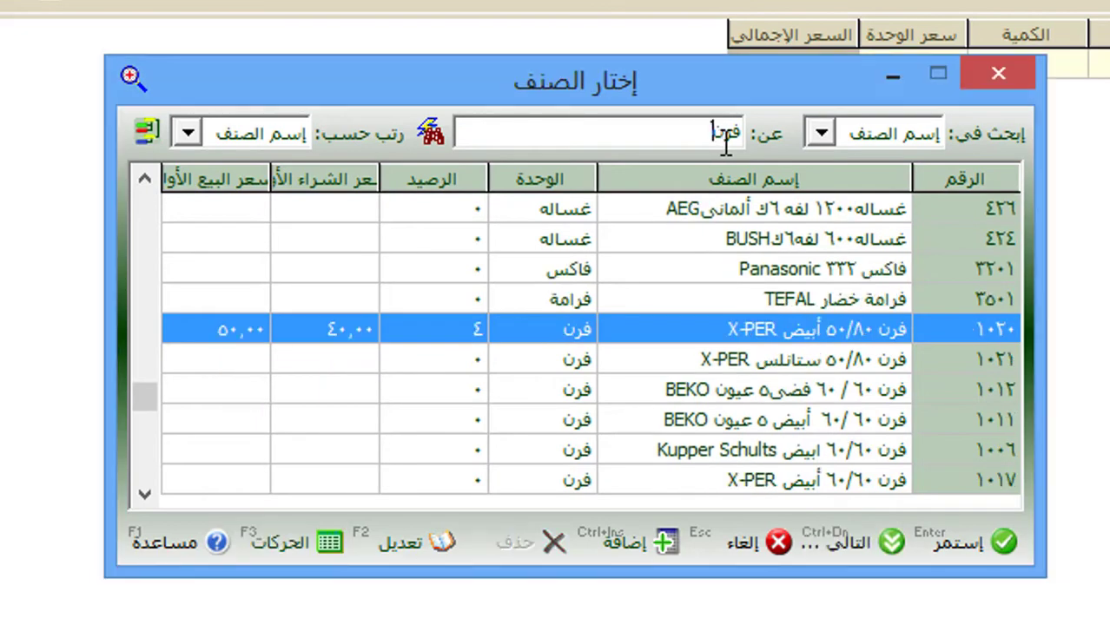
pyautogui.doubleClick(673, 339)
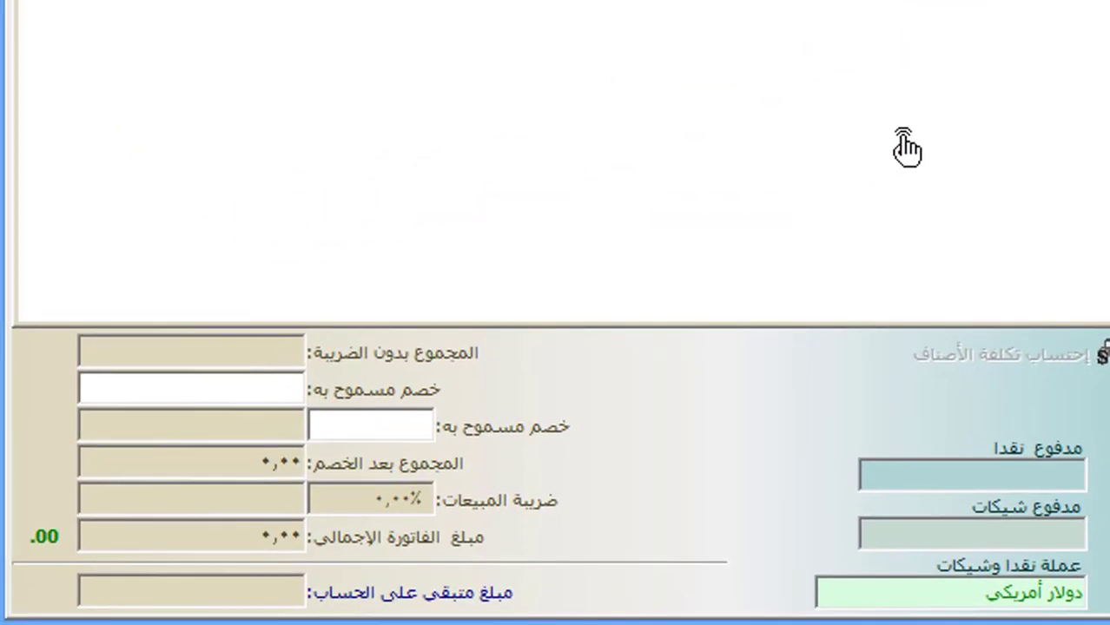
# Set the invoice's allowed discount amount (خصم مسموح به) to 5 and record 20 as the amount paid in cash
pyautogui.click(291, 398)
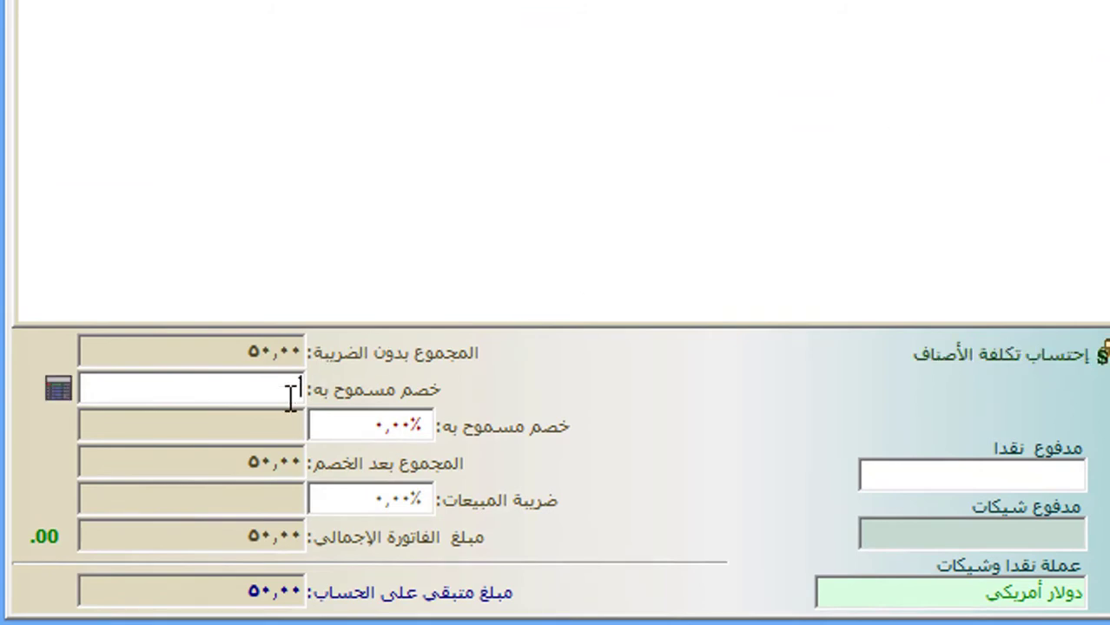
pyautogui.write('5')
pyautogui.press('Return')
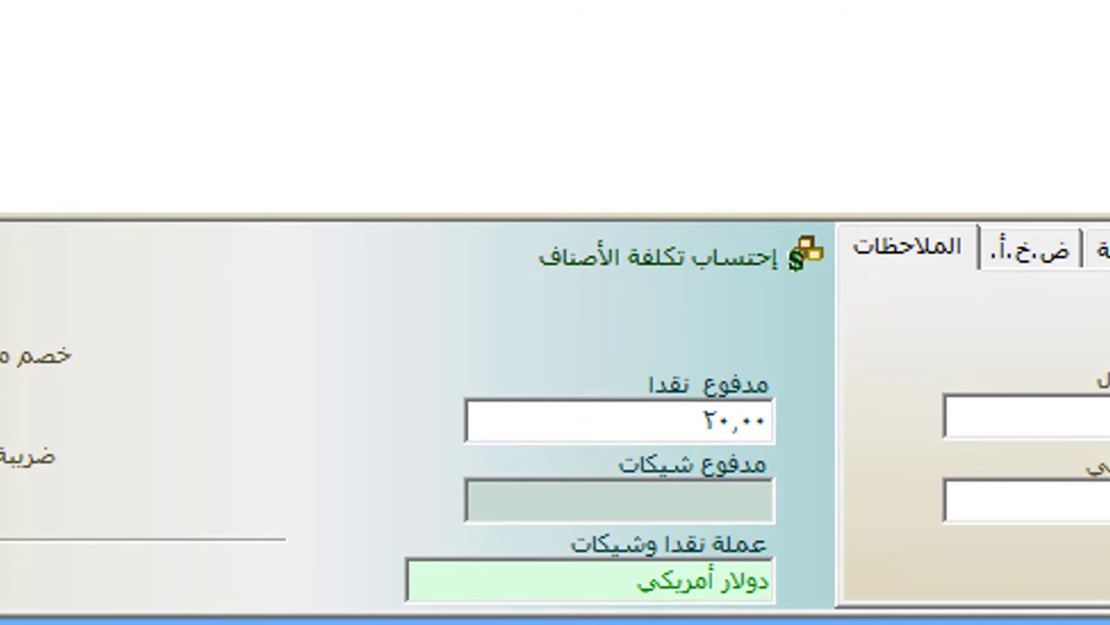